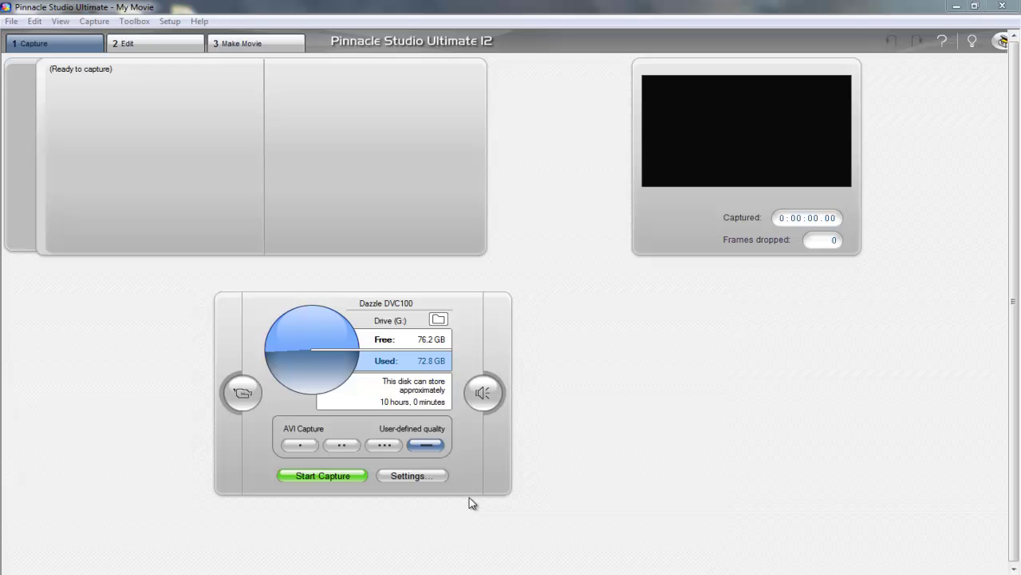
Choose user-defined capture quality, dismiss the input warning, and keep the AVI capture format.
{"action": "left_click", "coordinate": [429, 446]}
{"action": "left_click", "coordinate": [498, 318]}
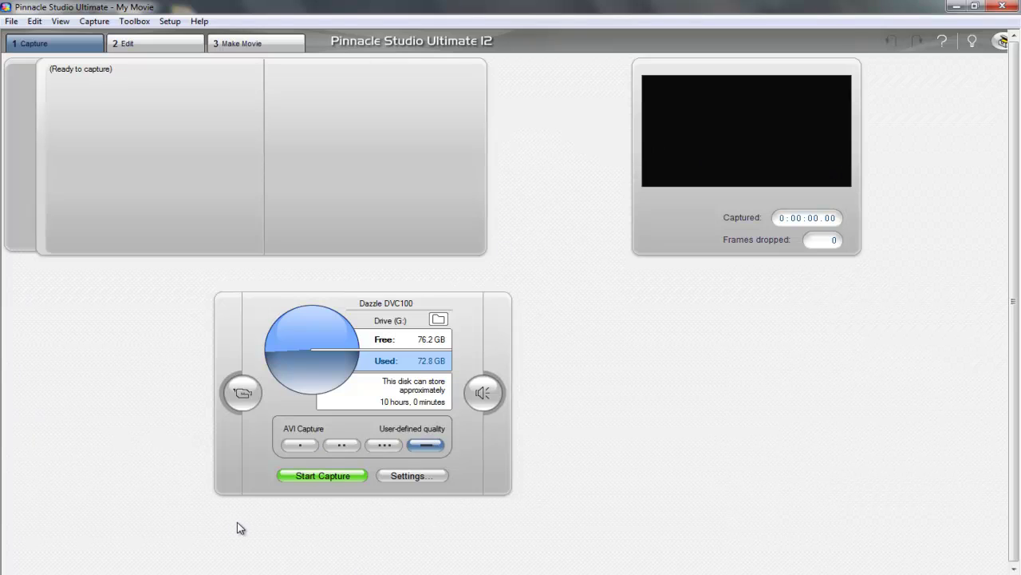
{"action": "left_click", "coordinate": [414, 478]}
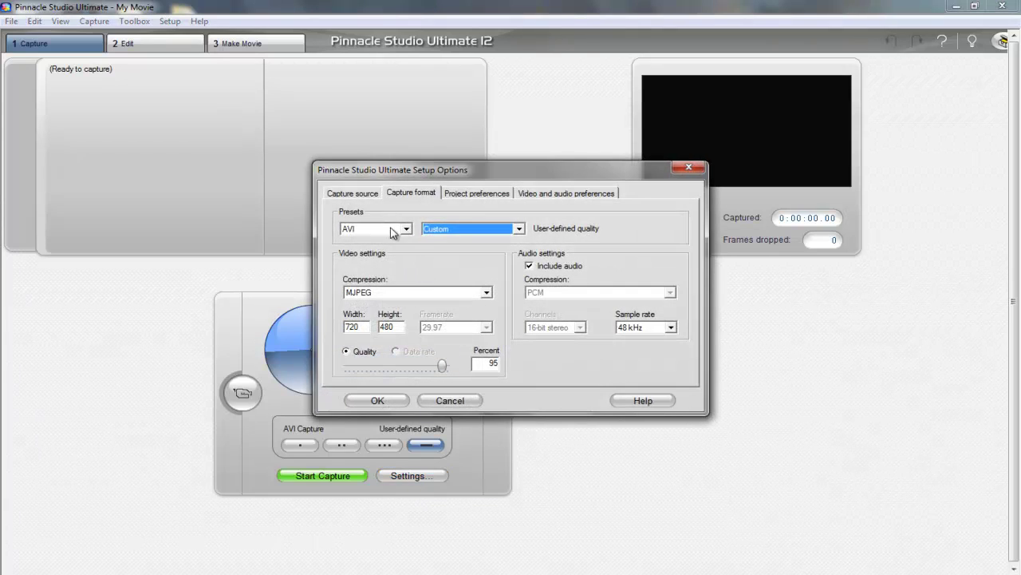
{"action": "left_click", "coordinate": [407, 229]}
{"action": "left_click", "coordinate": [408, 230]}
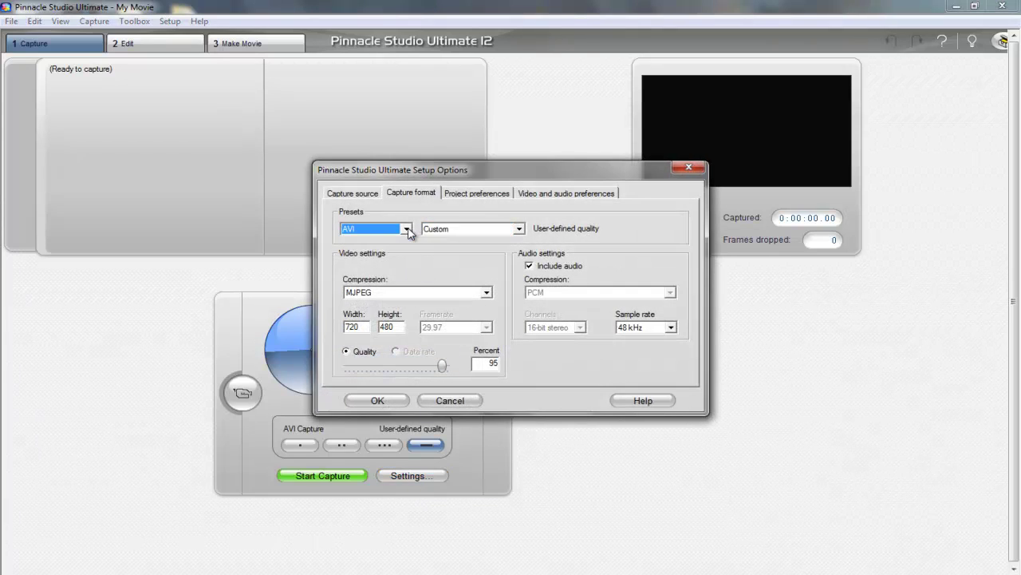
{"action": "left_click", "coordinate": [680, 169]}
Show the video input adjustment controls and reopen capture settings, keeping the Custom quality preset.
{"action": "left_click", "coordinate": [239, 399]}
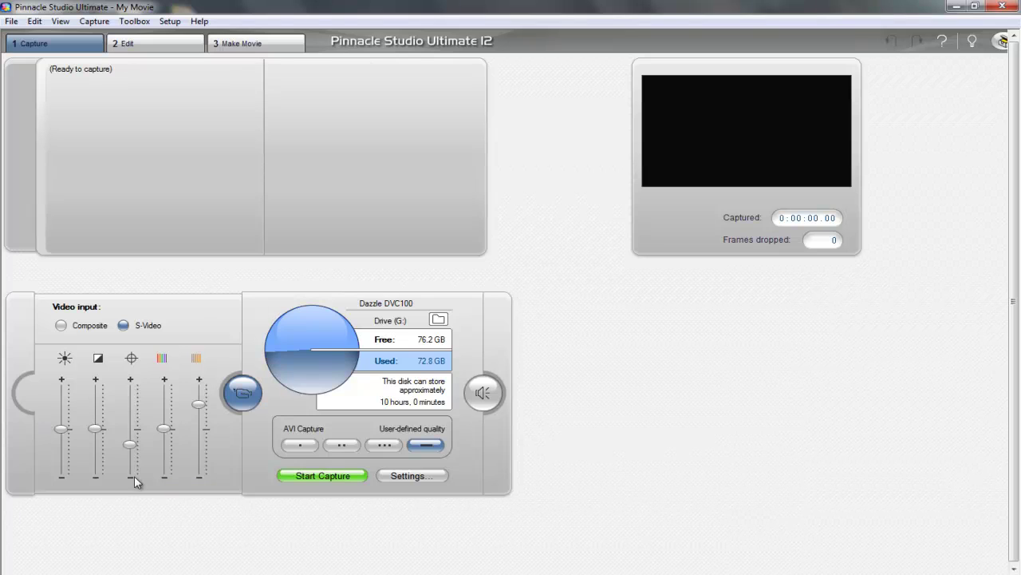
{"action": "left_click", "coordinate": [387, 475]}
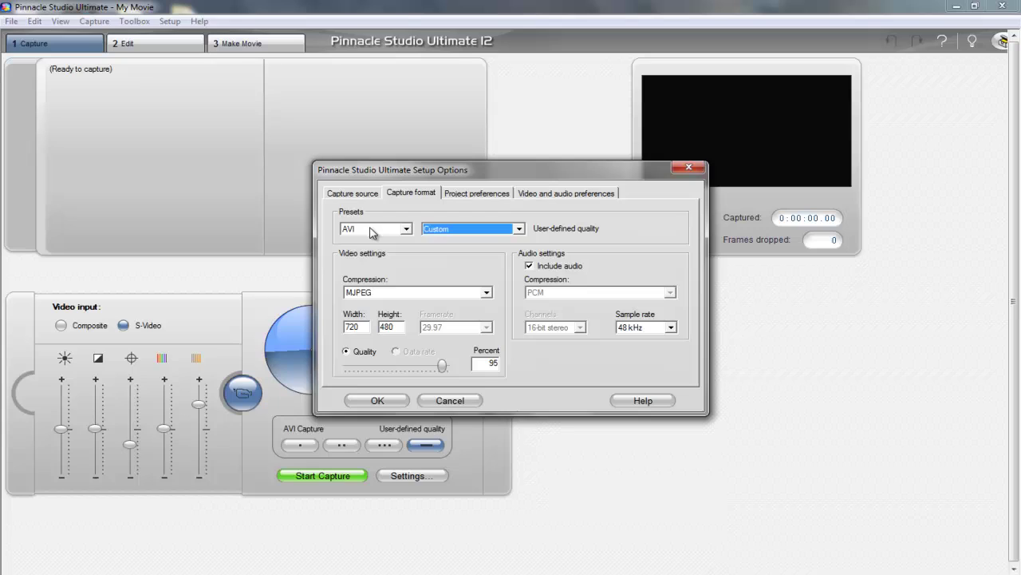
{"action": "left_click", "coordinate": [493, 233]}
{"action": "left_click", "coordinate": [493, 233]}
Check video and audio preferences, keeping the Master Volume microphone input, then view project preferences.
{"action": "left_click", "coordinate": [524, 200]}
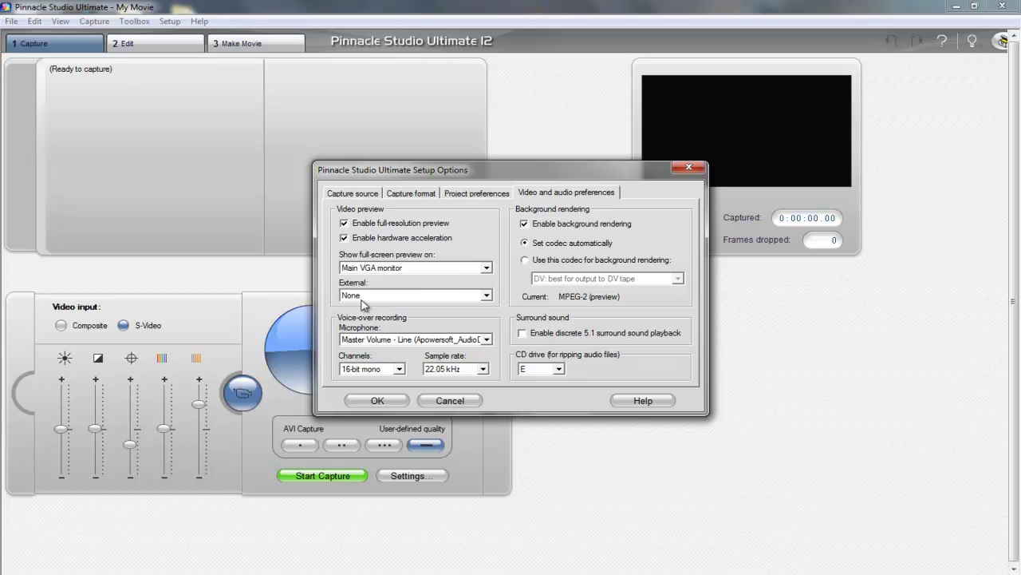
{"action": "left_click", "coordinate": [424, 340]}
{"action": "left_click", "coordinate": [425, 351]}
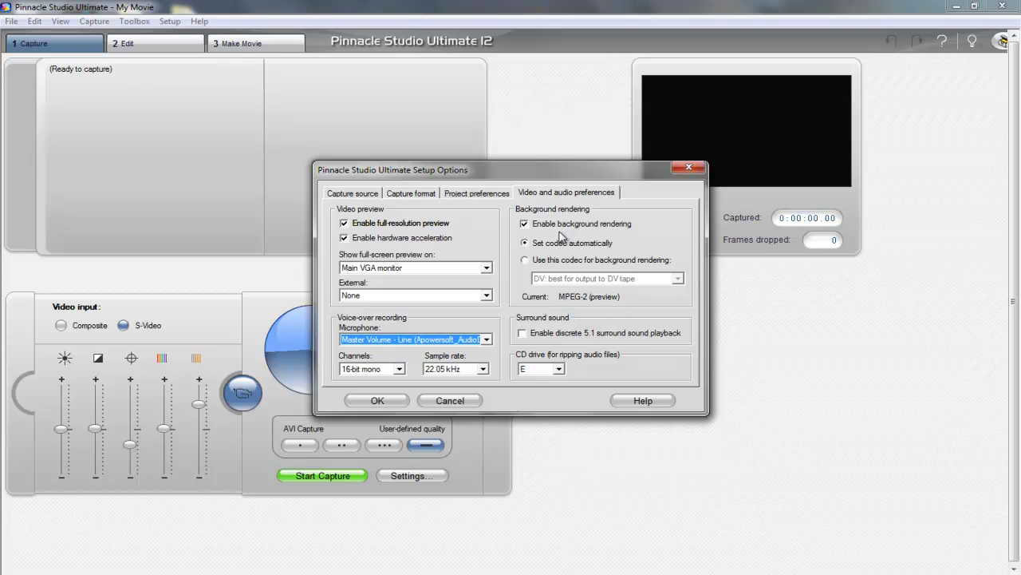
{"action": "left_click", "coordinate": [496, 196]}
{"action": "left_click", "coordinate": [545, 193]}
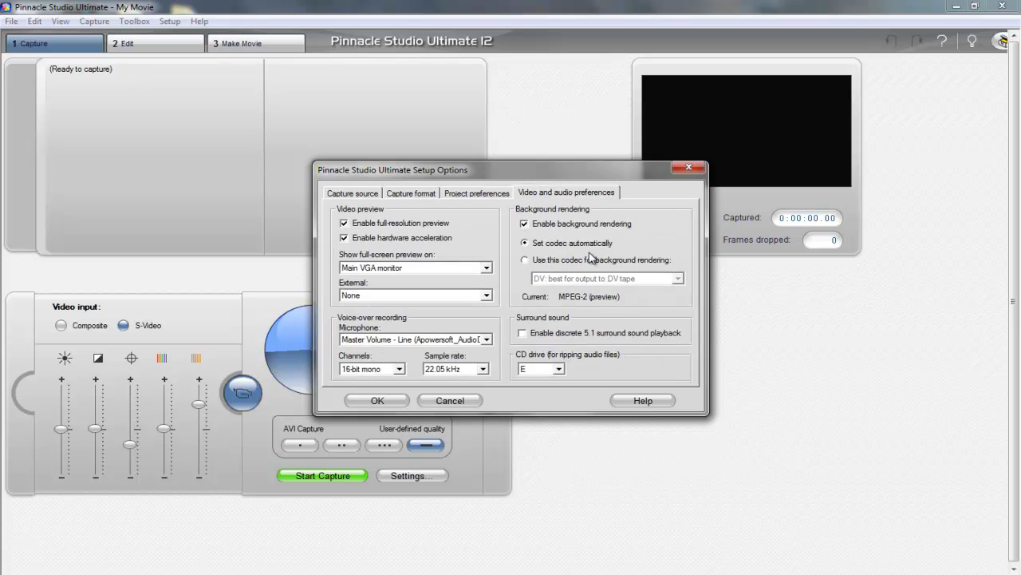
{"action": "left_click", "coordinate": [424, 196]}
{"action": "left_click", "coordinate": [468, 197]}
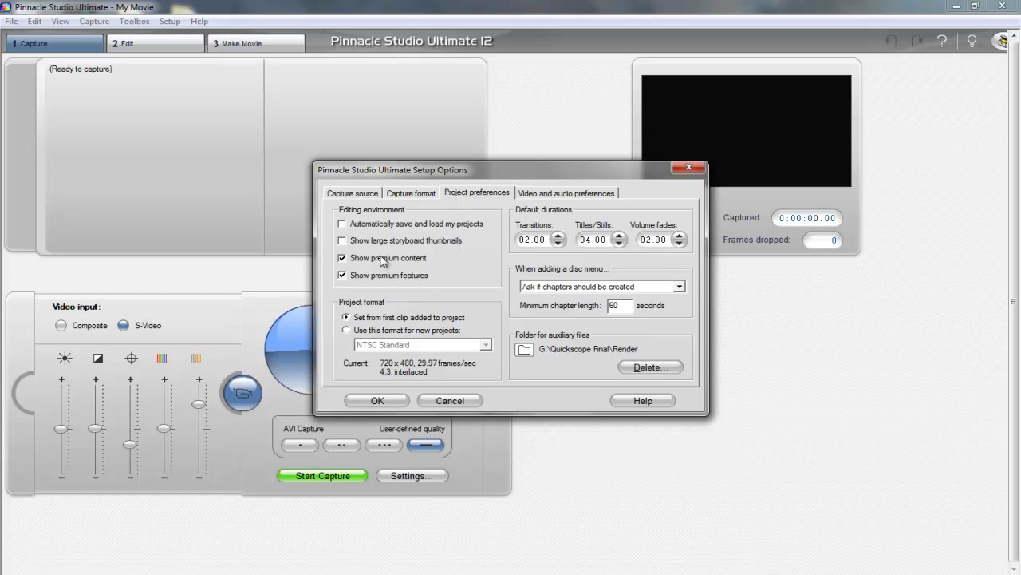
Show the Capture source settings with the Dazzle DVC100 video and audio devices.
{"action": "left_click", "coordinate": [340, 193]}
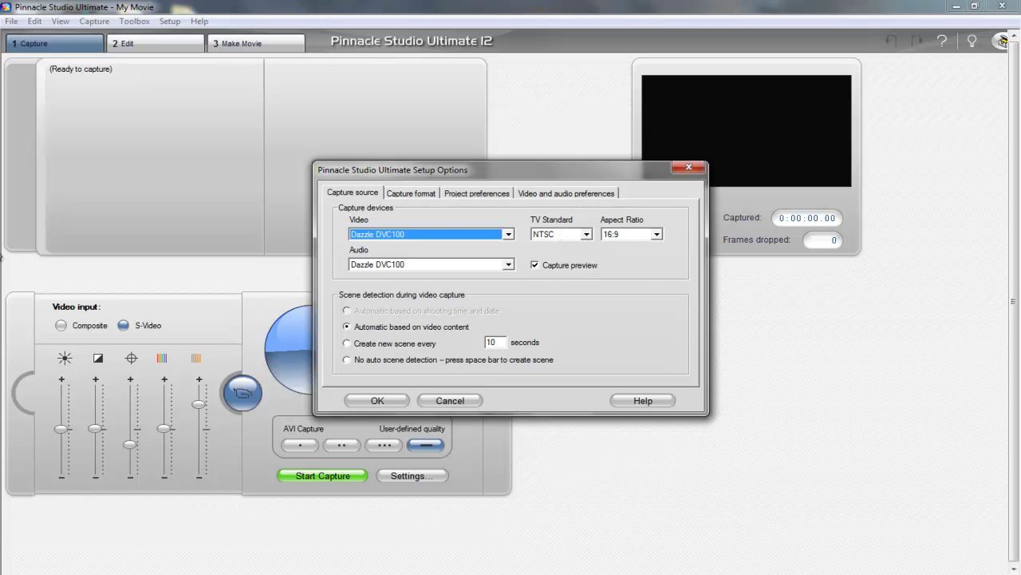
Cancel the Setup Options without changes and go to the Make Movie step.
{"action": "left_click", "coordinate": [444, 402]}
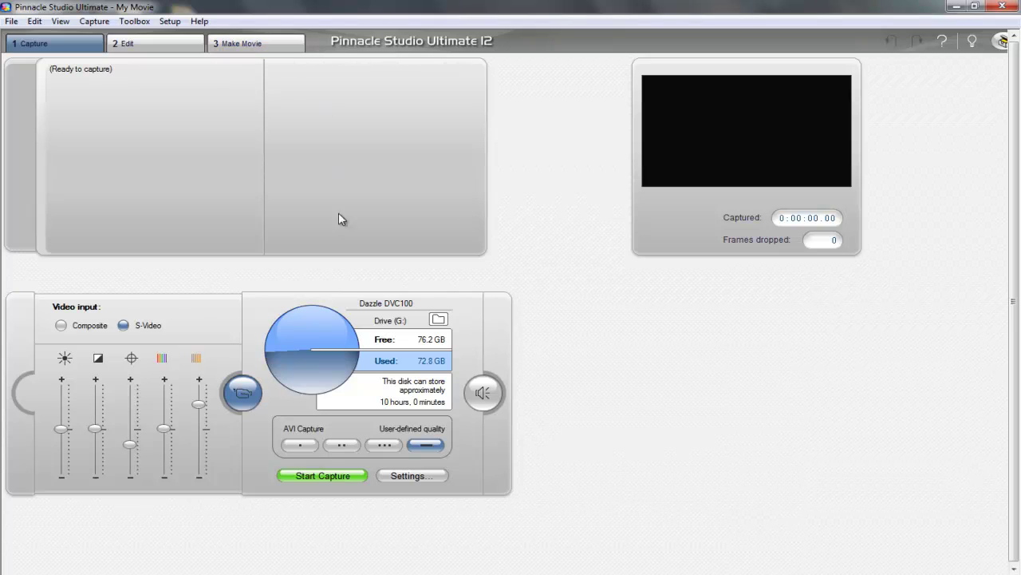
{"action": "mouse_move", "coordinate": [282, 574]}
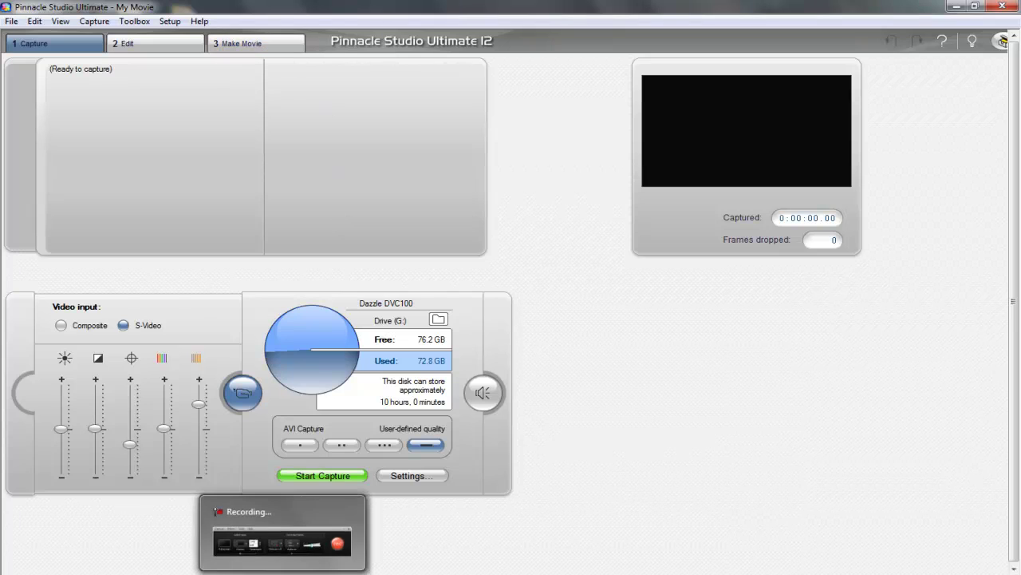
{"action": "left_click", "coordinate": [283, 543]}
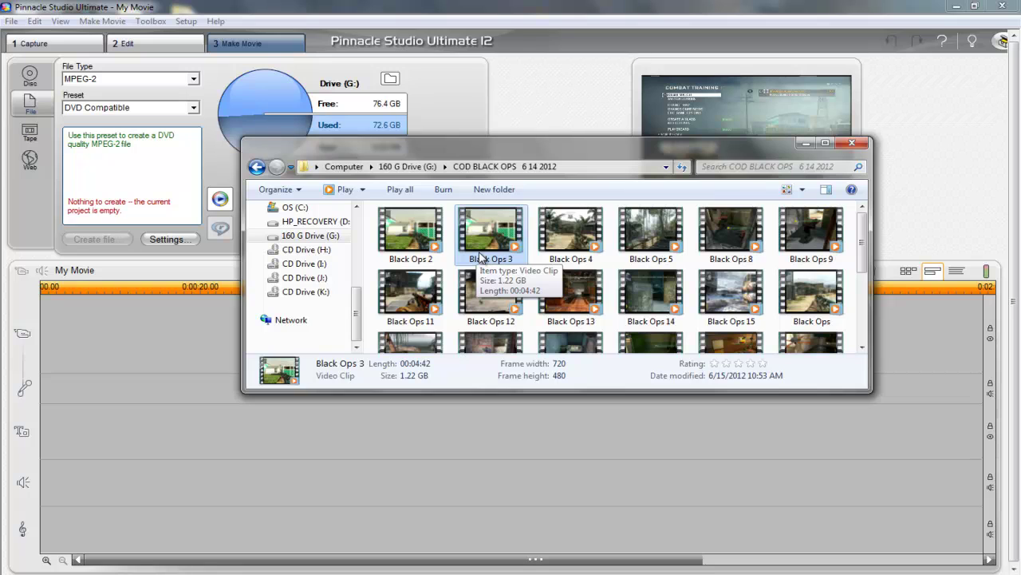
{"action": "double_click", "coordinate": [481, 257]}
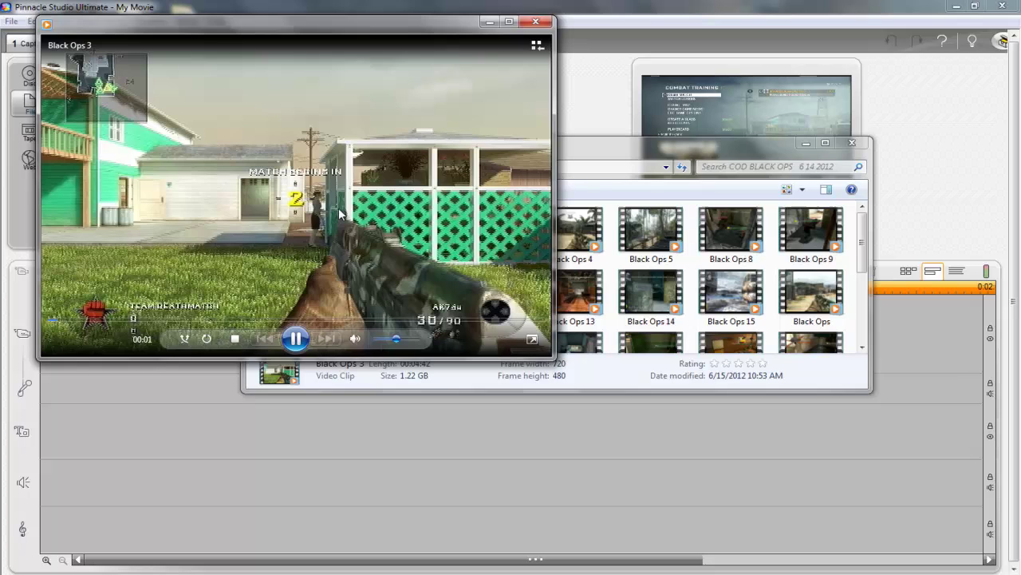
{"action": "left_click", "coordinate": [539, 18]}
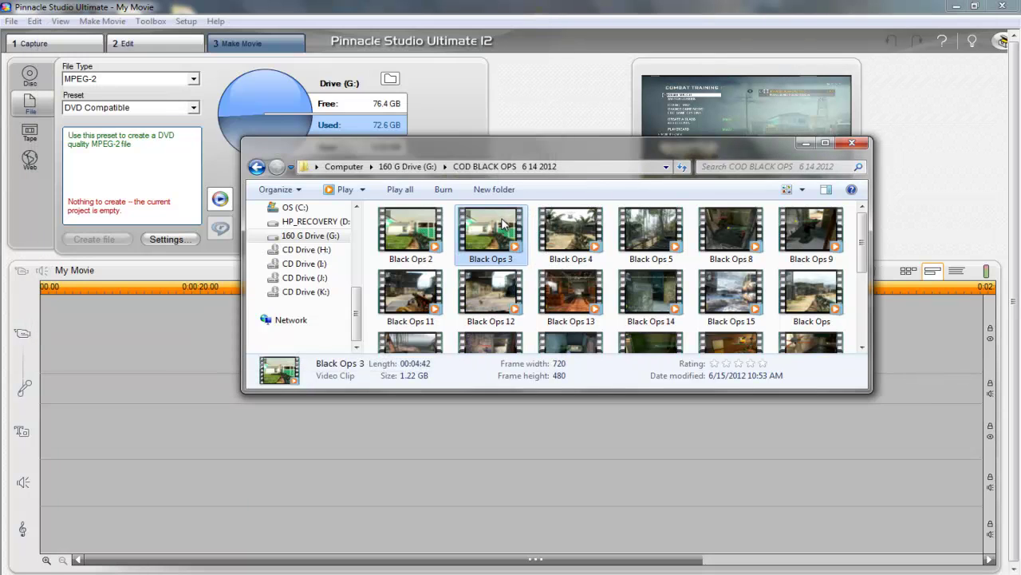
{"action": "left_click_drag", "start_coordinate": [503, 223], "coordinate": [80, 336]}
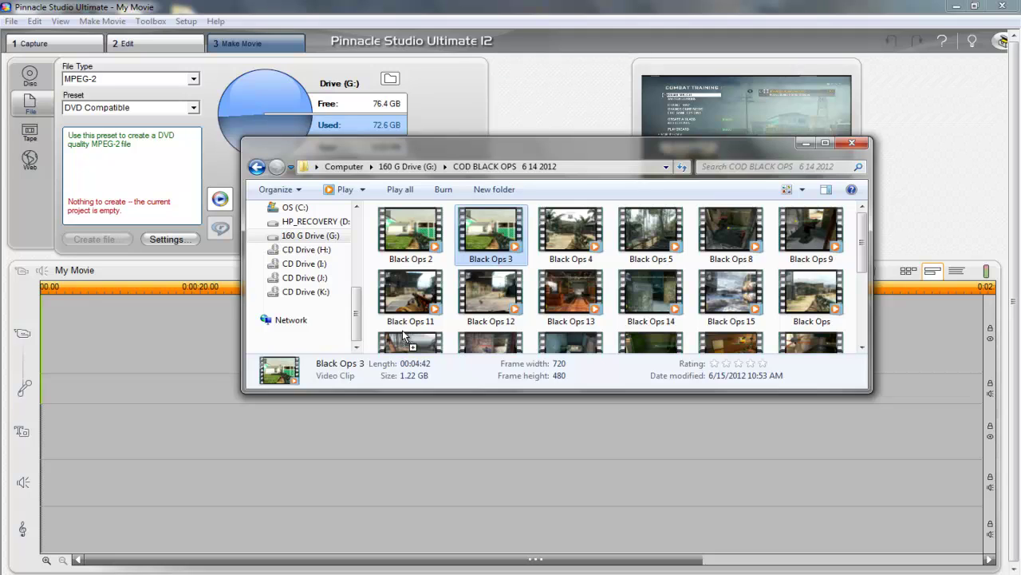
Drop the Black Ops 3 clip onto the movie timeline and scroll through the clips.
{"action": "left_click_drag", "start_coordinate": [403, 335], "coordinate": [244, 333]}
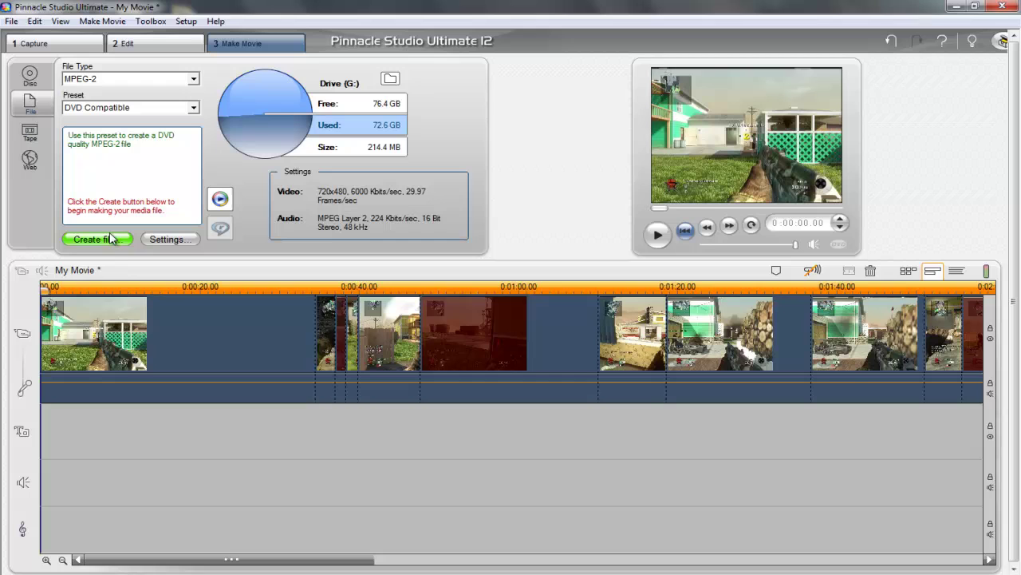
{"action": "left_click_drag", "start_coordinate": [291, 565], "coordinate": [159, 548]}
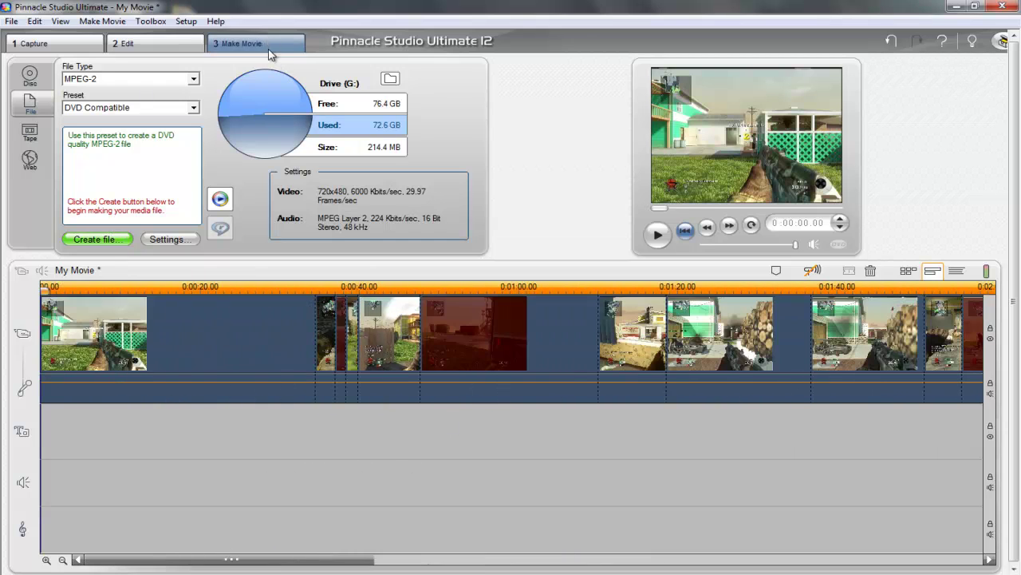
{"action": "left_click", "coordinate": [182, 245]}
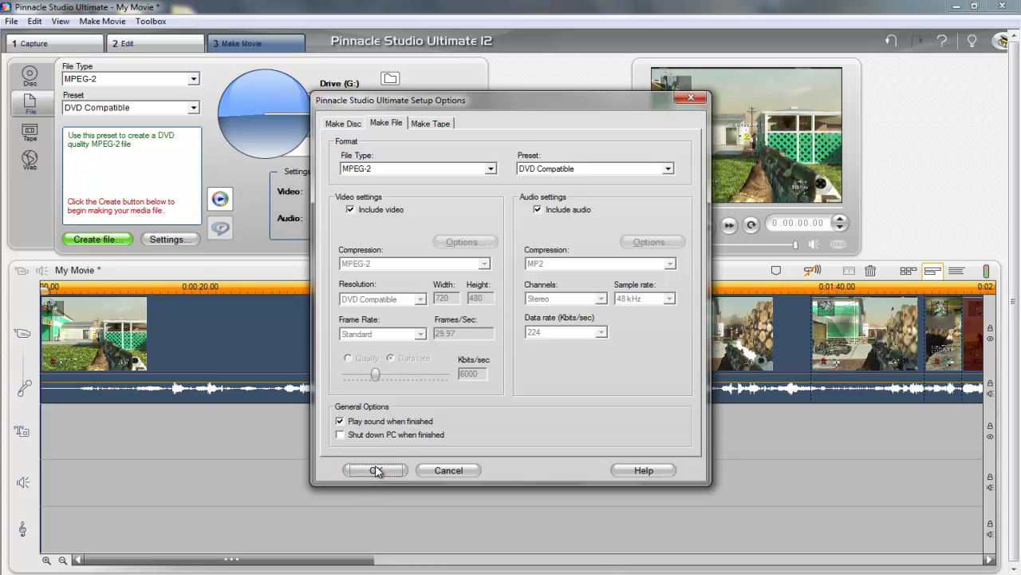
{"action": "left_click", "coordinate": [372, 470]}
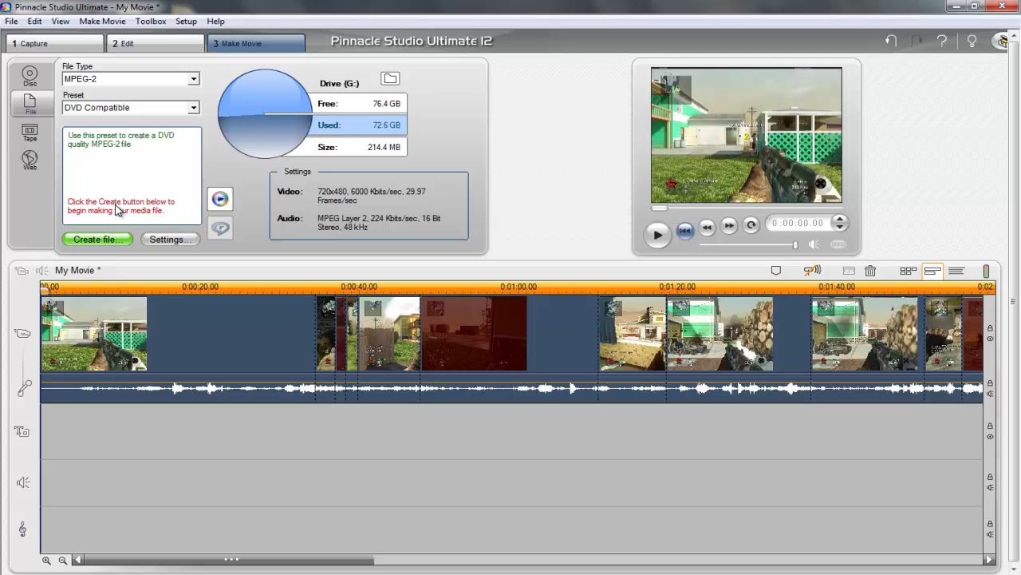
Save the movie as an MPEG-2 file named 'test' and start rendering.
{"action": "left_click", "coordinate": [98, 239]}
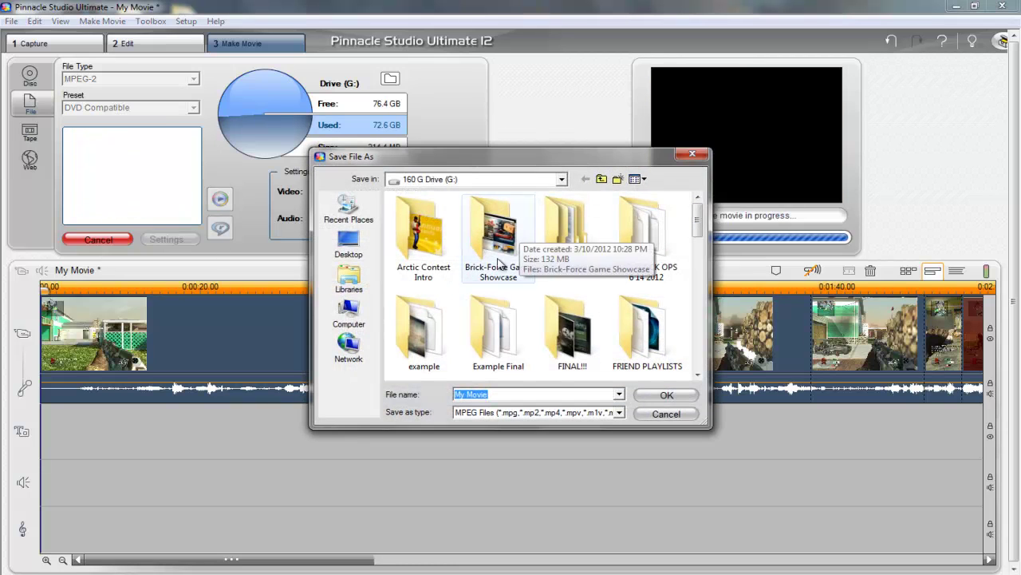
{"action": "type", "text": "test"}
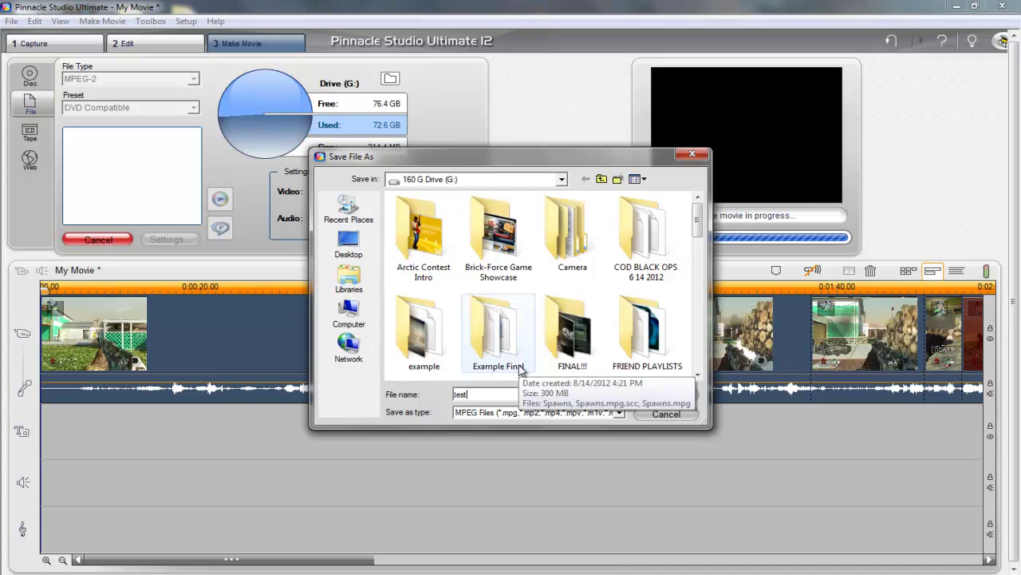
{"action": "left_click", "coordinate": [675, 399]}
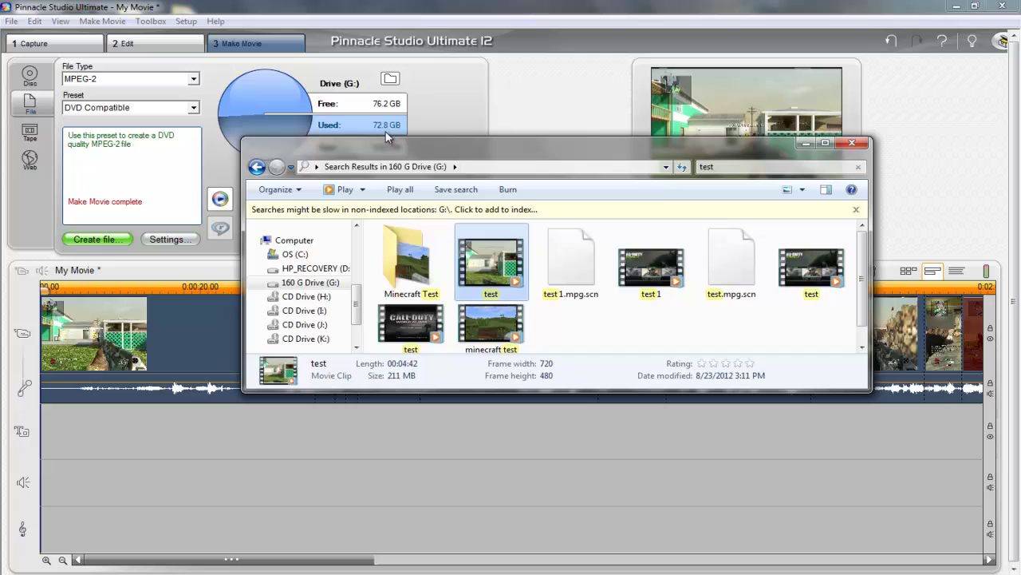
Play the rendered test movie from the G: search results, widening the player window.
{"action": "left_click_drag", "start_coordinate": [520, 258], "coordinate": [646, 167]}
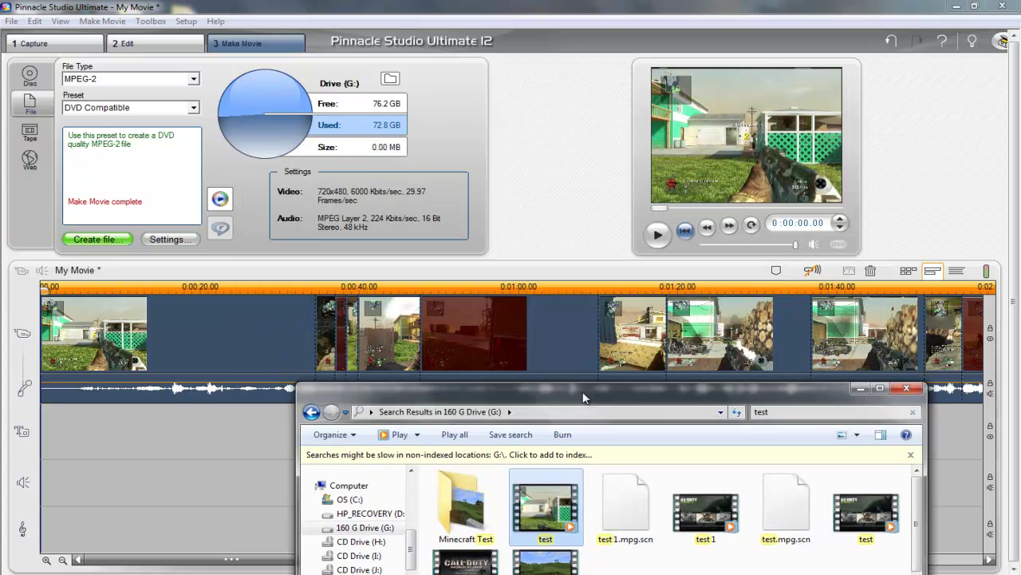
{"action": "left_click_drag", "start_coordinate": [652, 389], "coordinate": [639, 141]}
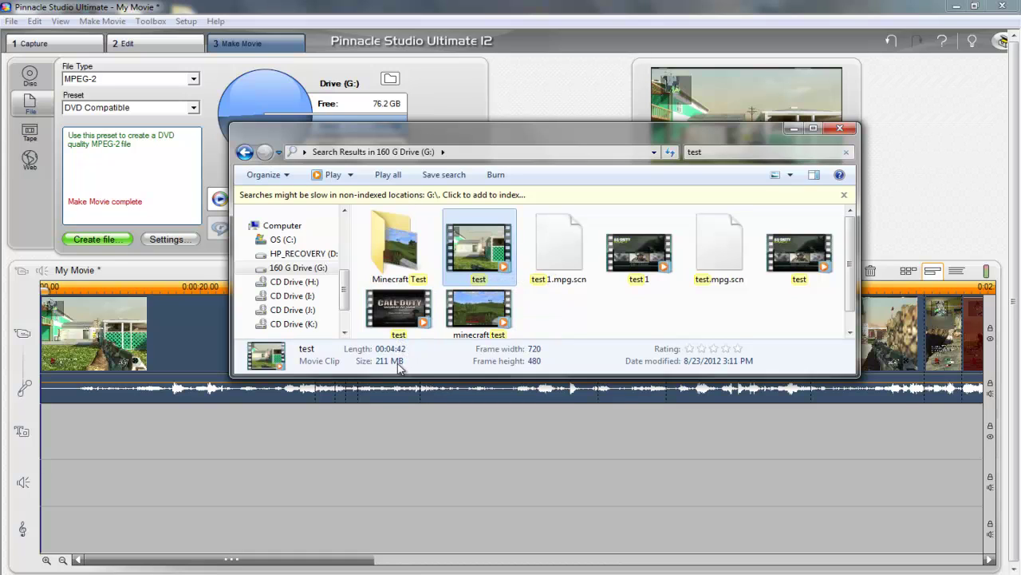
{"action": "double_click", "coordinate": [490, 278]}
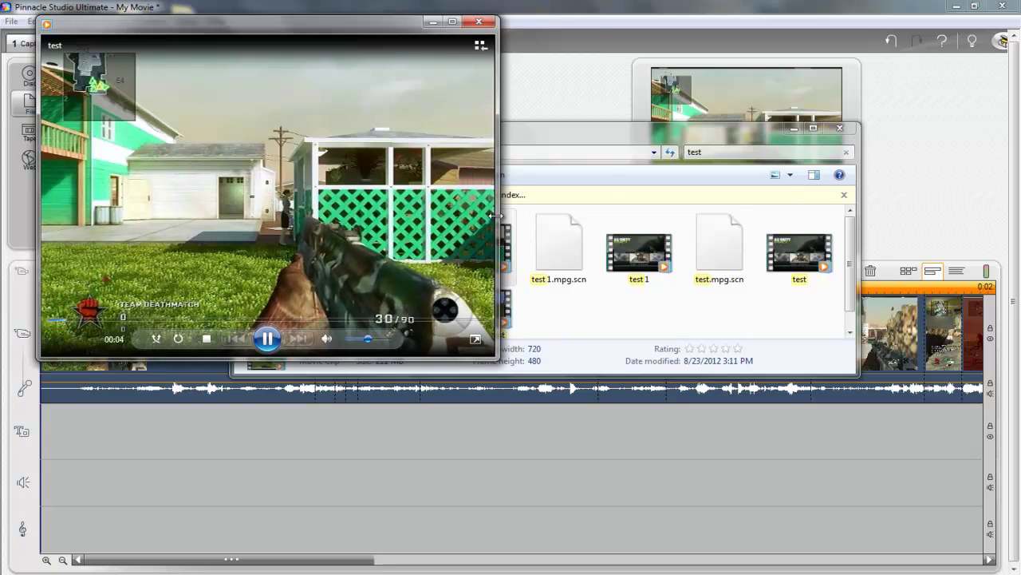
{"action": "left_click_drag", "start_coordinate": [496, 206], "coordinate": [594, 206]}
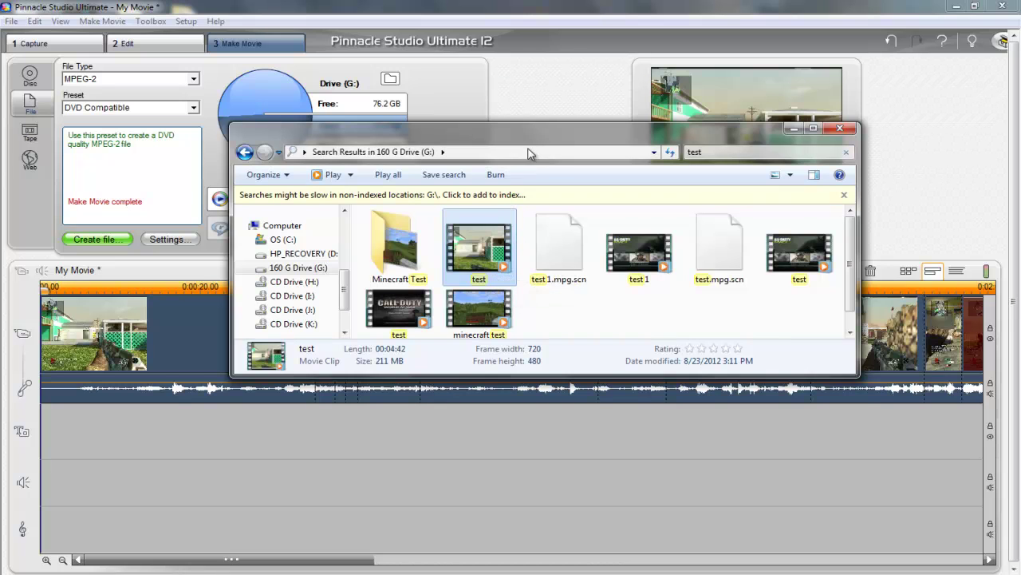
{"action": "left_click_drag", "start_coordinate": [530, 142], "coordinate": [535, 172]}
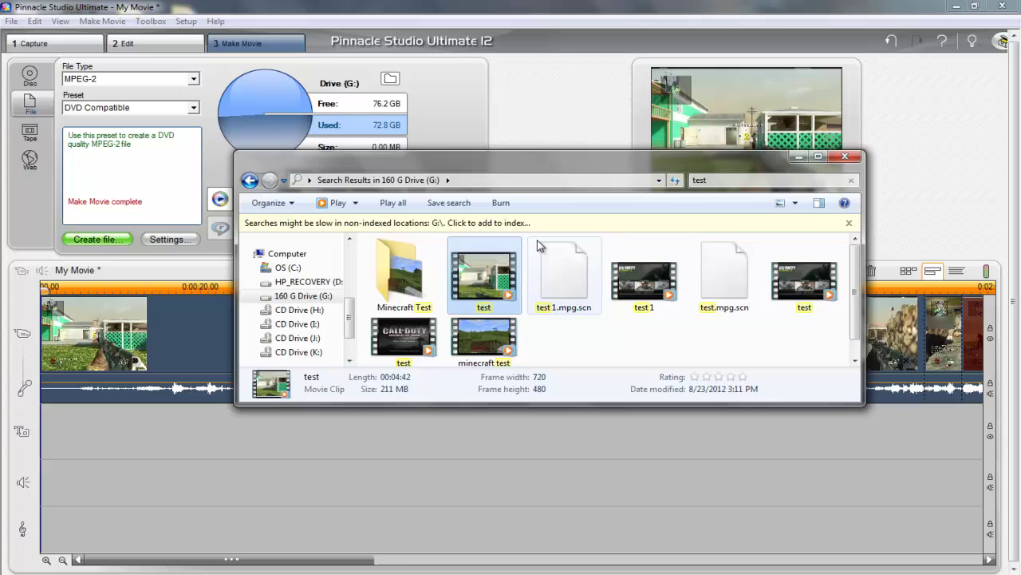
{"action": "left_click_drag", "start_coordinate": [389, 167], "coordinate": [402, 168]}
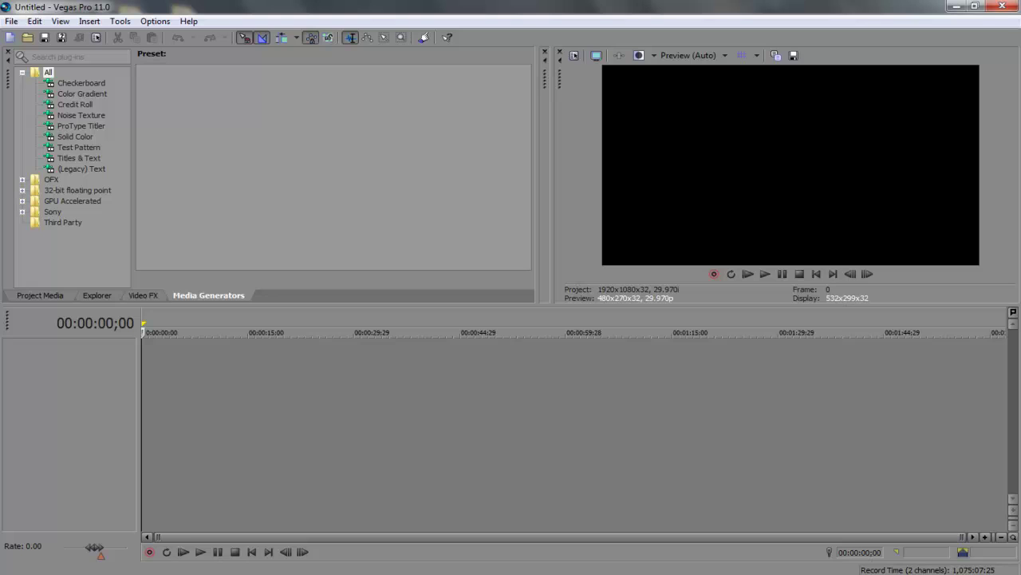
Restore the Explorer window with the 'test' search results over Vegas Pro.
{"action": "left_click", "coordinate": [103, 519]}
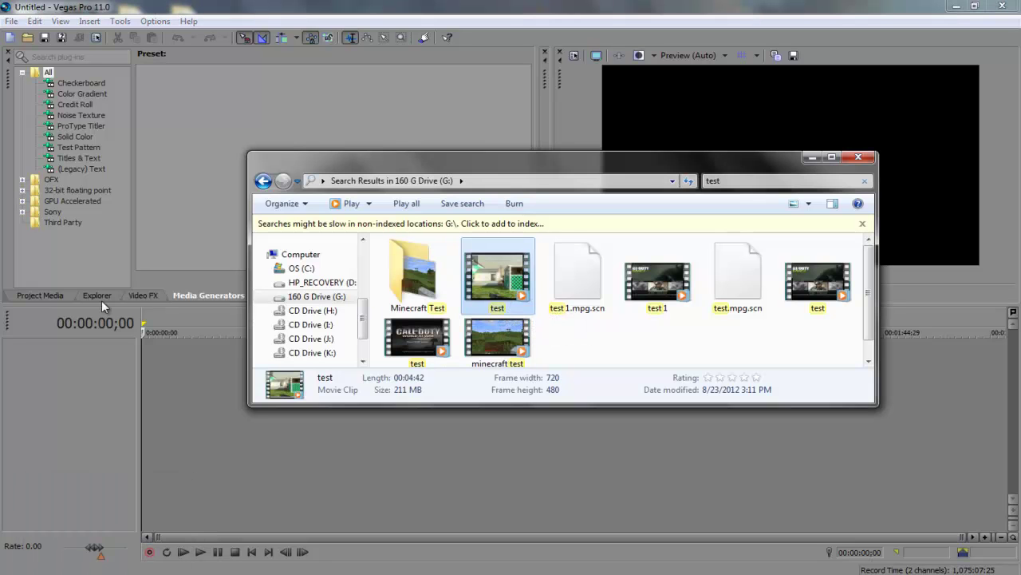
Import test.mpg into Project Media, close Explorer, and place the clip on the timeline.
{"action": "left_click", "coordinate": [48, 296]}
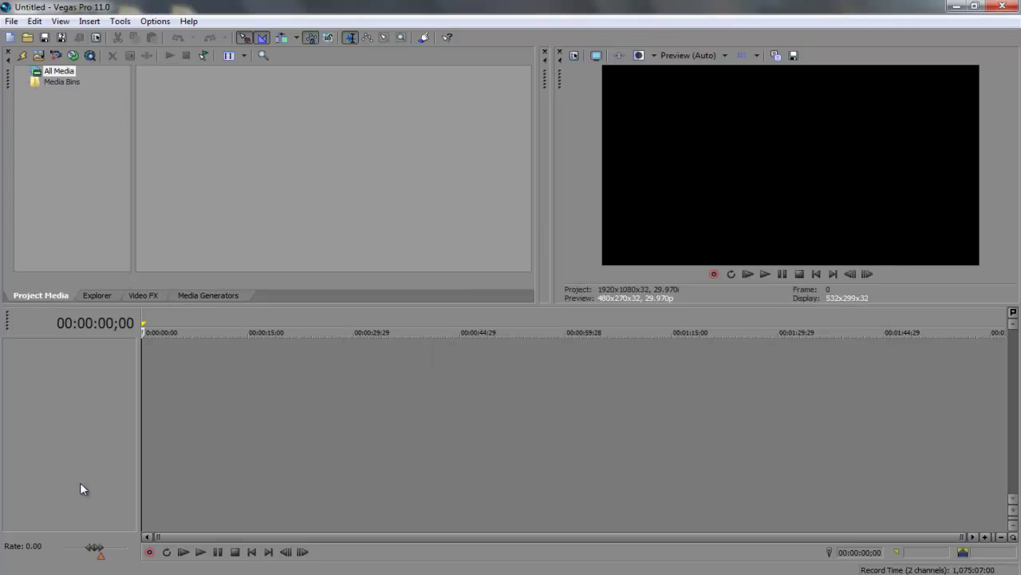
{"action": "key", "text": "alt+Tab"}
{"action": "left_click_drag", "start_coordinate": [508, 281], "coordinate": [186, 214]}
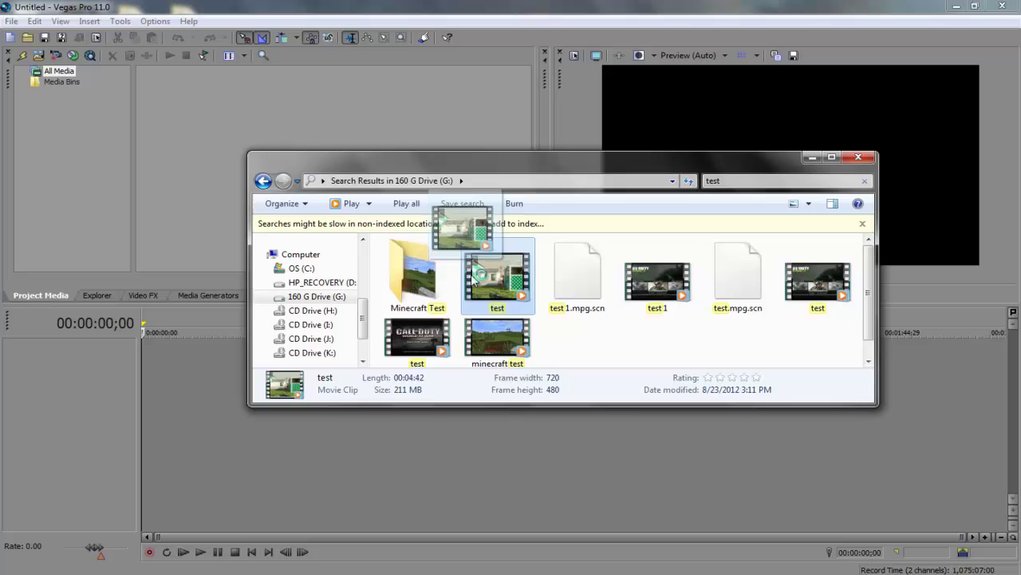
{"action": "left_click", "coordinate": [859, 157]}
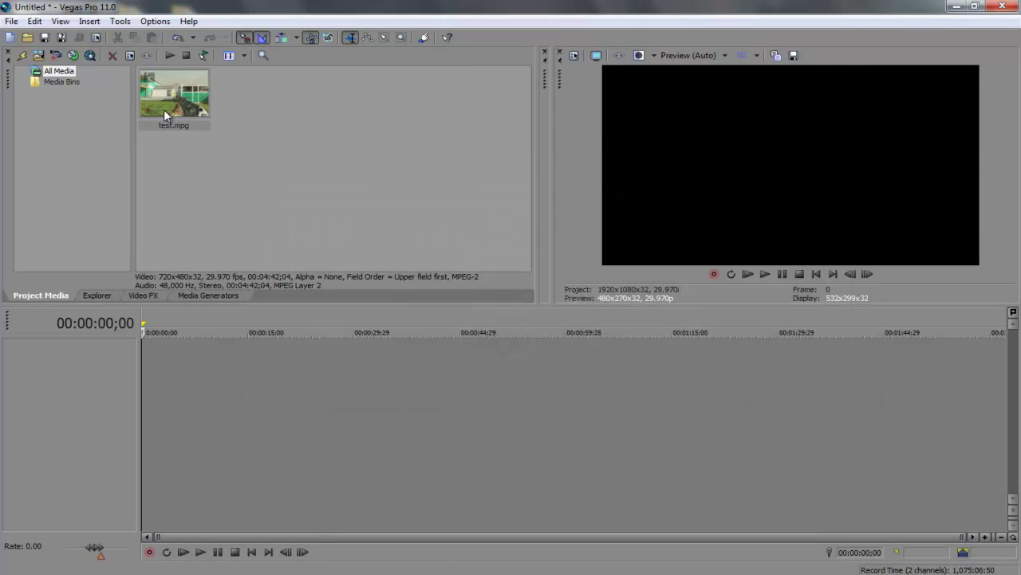
{"action": "left_click_drag", "start_coordinate": [163, 109], "coordinate": [134, 369]}
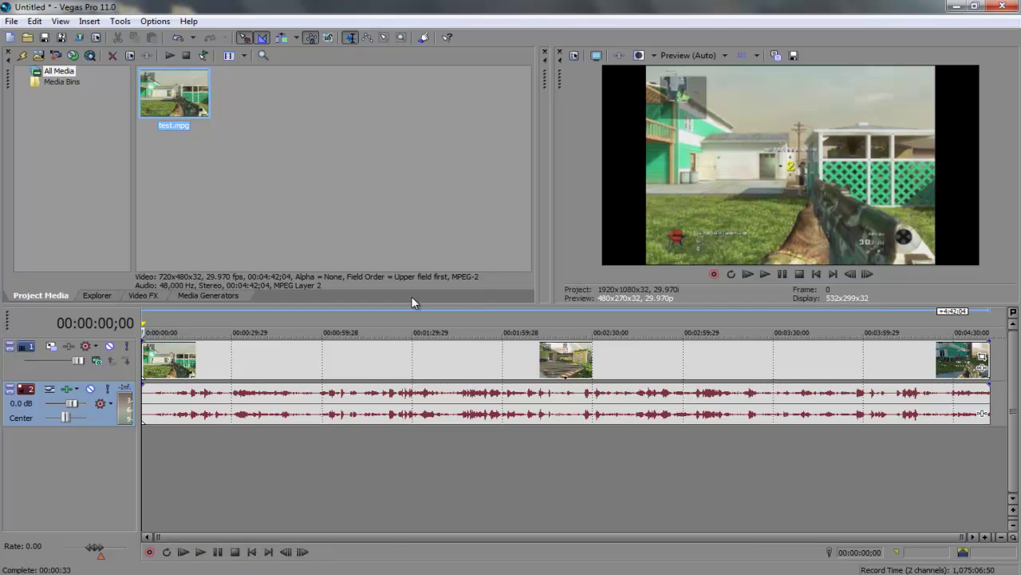
Set the clip's Pan/Crop Maintain aspect ratio to No and Stretch to fill frame to Yes.
{"action": "left_click", "coordinate": [984, 358]}
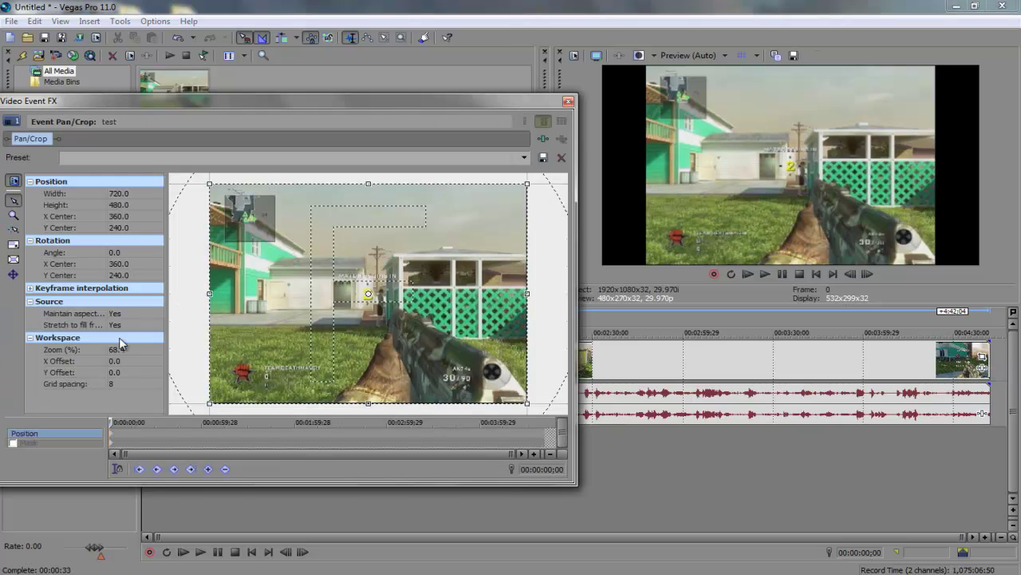
{"action": "left_click", "coordinate": [131, 313]}
{"action": "left_click", "coordinate": [130, 313]}
{"action": "left_click", "coordinate": [132, 331]}
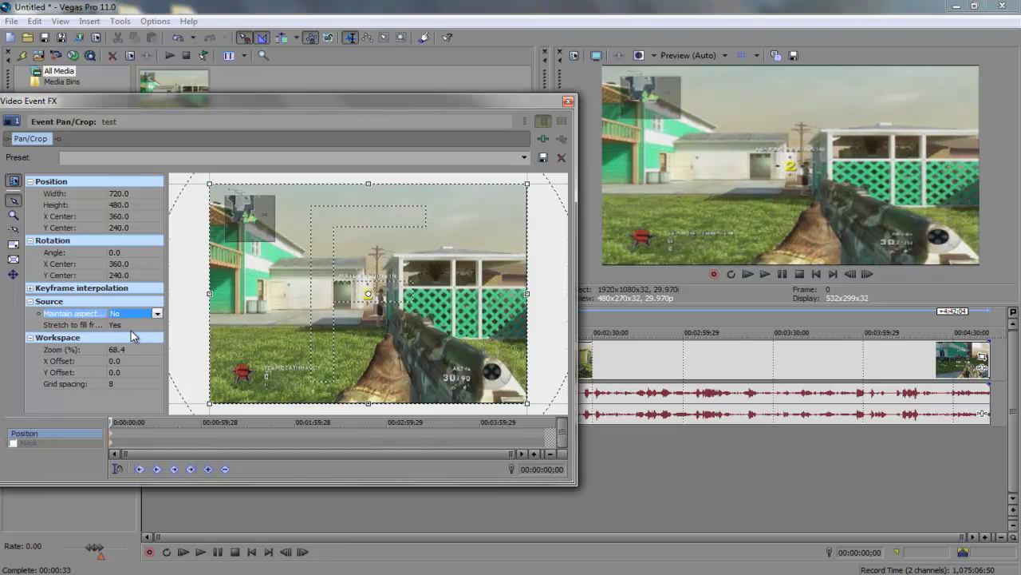
{"action": "left_click", "coordinate": [129, 326]}
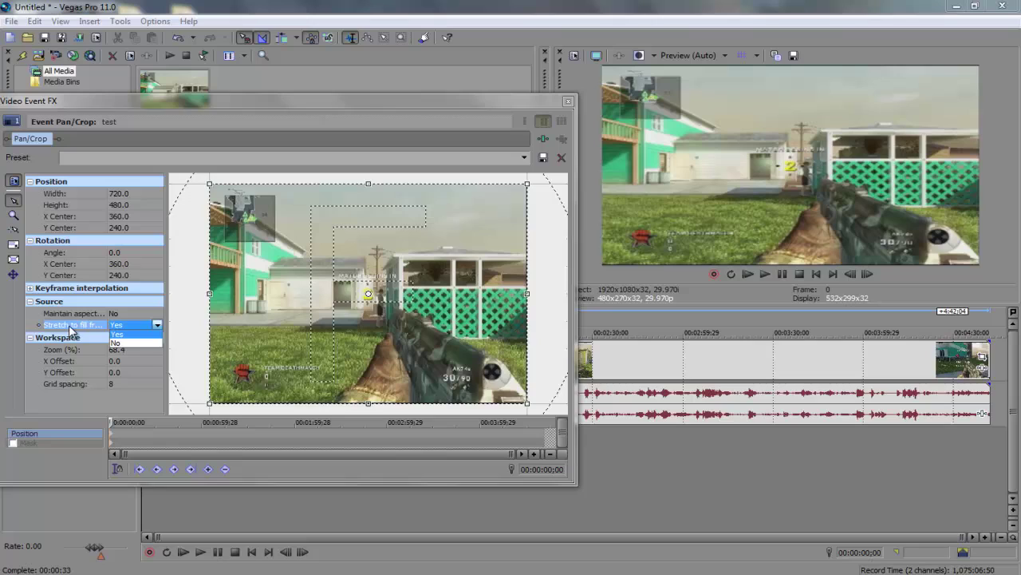
{"action": "left_click", "coordinate": [122, 328]}
{"action": "left_click", "coordinate": [60, 403]}
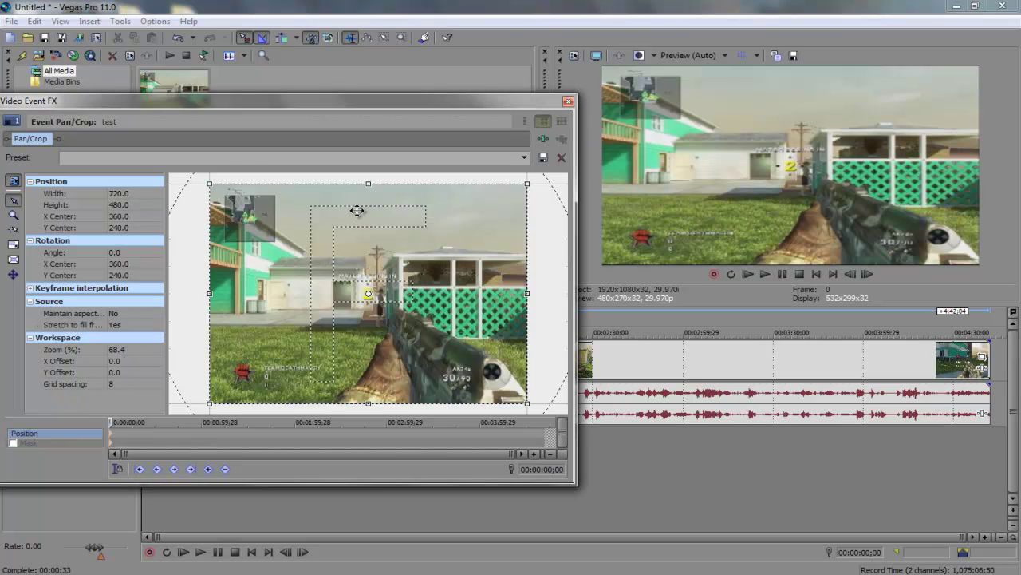
Apply the 'Black OPS' Pan/Crop preset and close the Pan/Crop window.
{"action": "left_click_drag", "start_coordinate": [479, 102], "coordinate": [619, 100]}
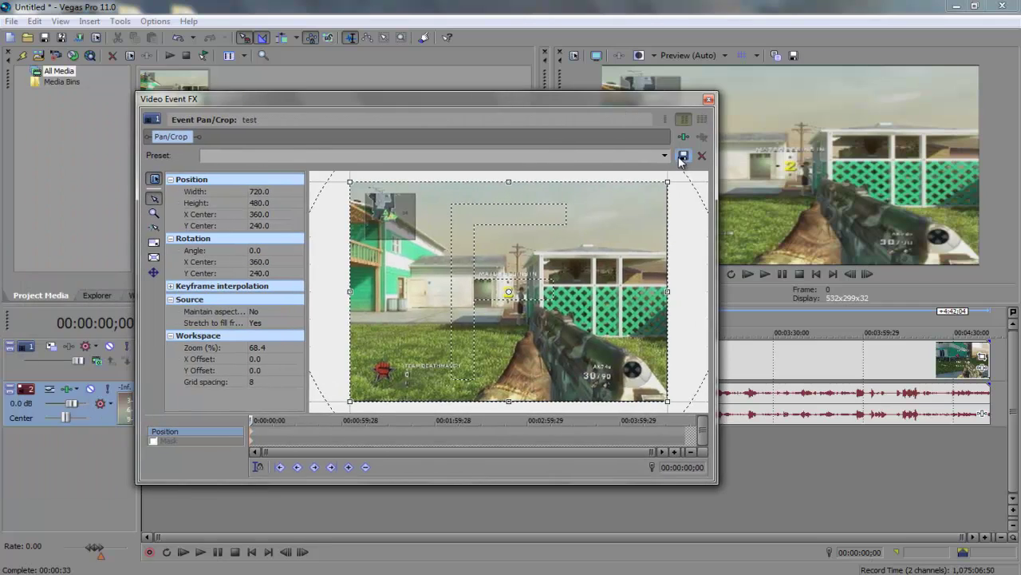
{"action": "left_click", "coordinate": [665, 154]}
{"action": "left_click", "coordinate": [592, 212]}
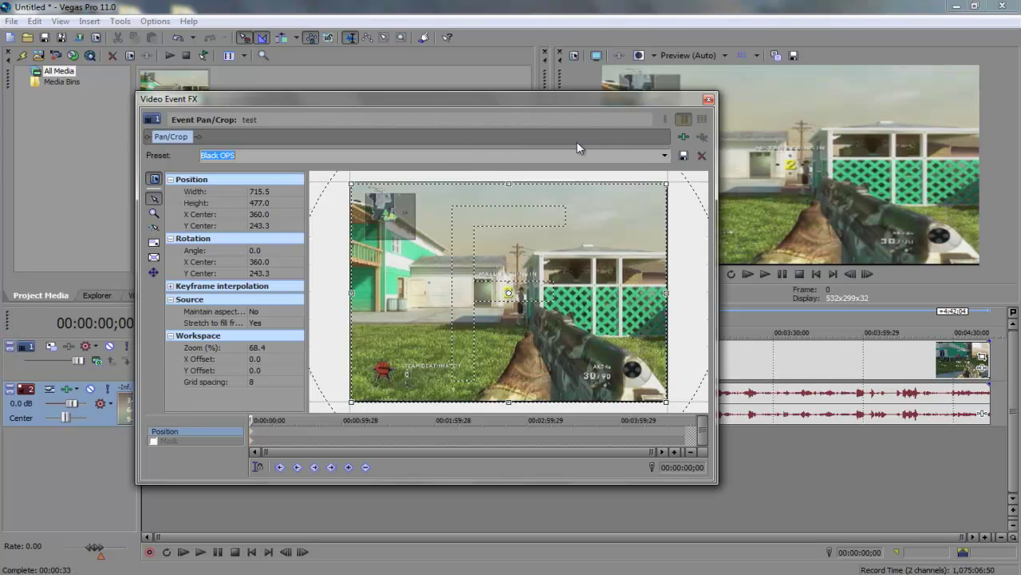
{"action": "left_click", "coordinate": [709, 99]}
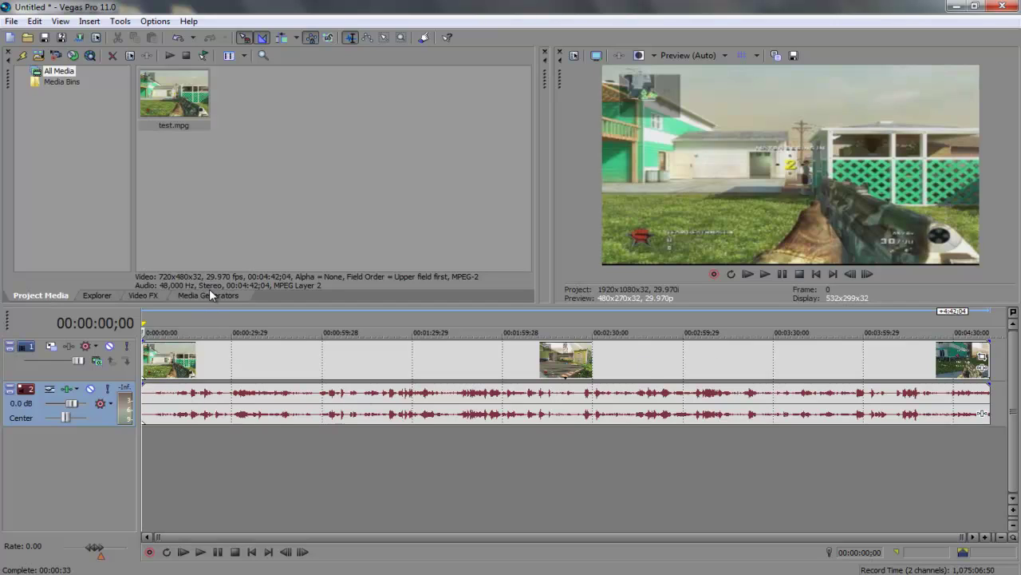
Drag the Saturation Adjust video effect from Video FX onto the test clip.
{"action": "left_click", "coordinate": [135, 294]}
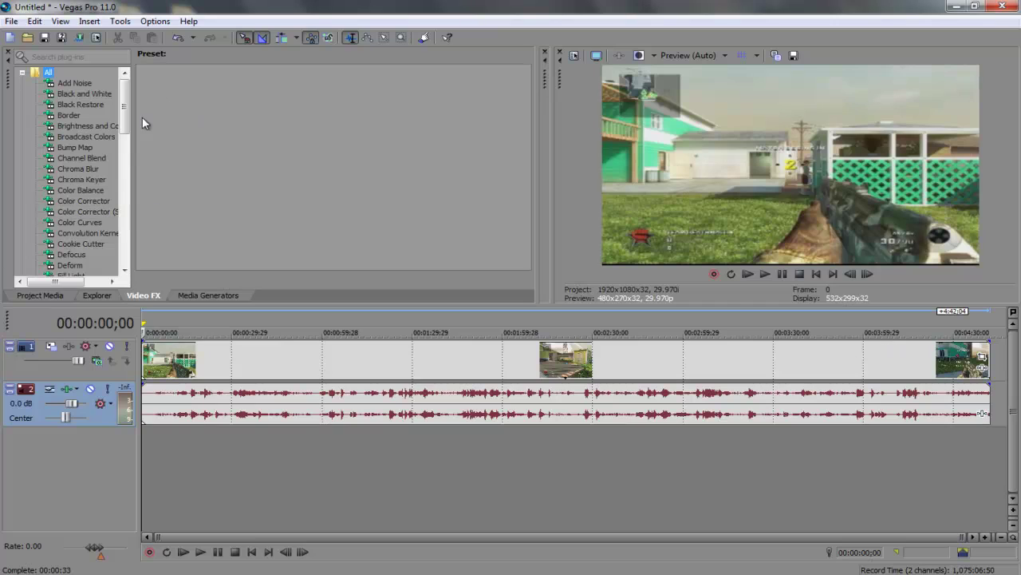
{"action": "scroll", "coordinate": [126, 117], "scroll_direction": "down", "scroll_amount": 1}
{"action": "scroll", "coordinate": [126, 117], "scroll_direction": "up", "scroll_amount": 1}
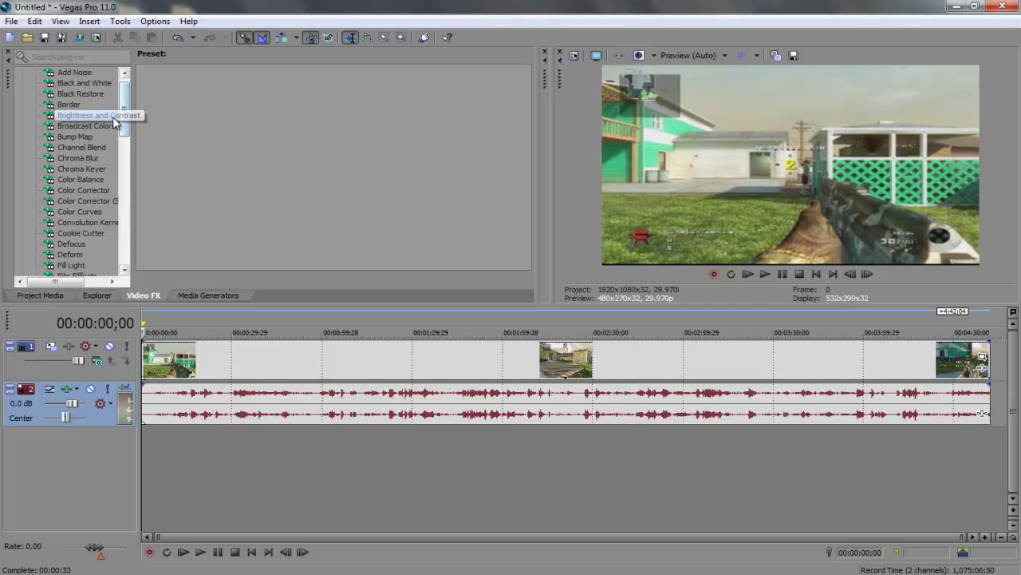
{"action": "left_click", "coordinate": [113, 116]}
{"action": "left_click_drag", "start_coordinate": [128, 118], "coordinate": [110, 185]}
{"action": "scroll", "coordinate": [123, 135], "scroll_direction": "down", "scroll_amount": 1}
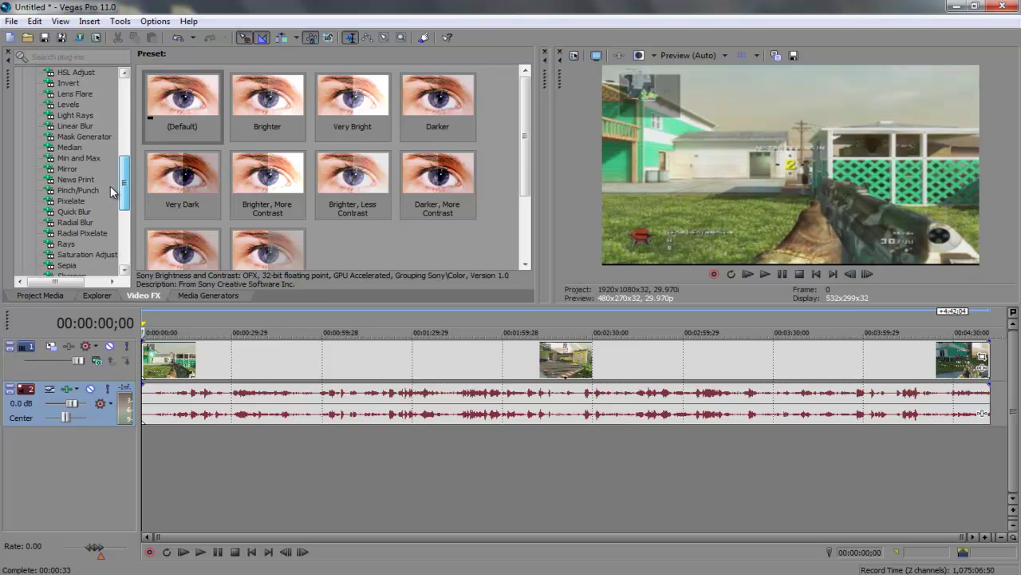
{"action": "left_click_drag", "start_coordinate": [95, 257], "coordinate": [291, 361]}
Set the Saturation Adjust preset to Black OPS Sat, amount 0.474.
{"action": "left_click", "coordinate": [666, 155]}
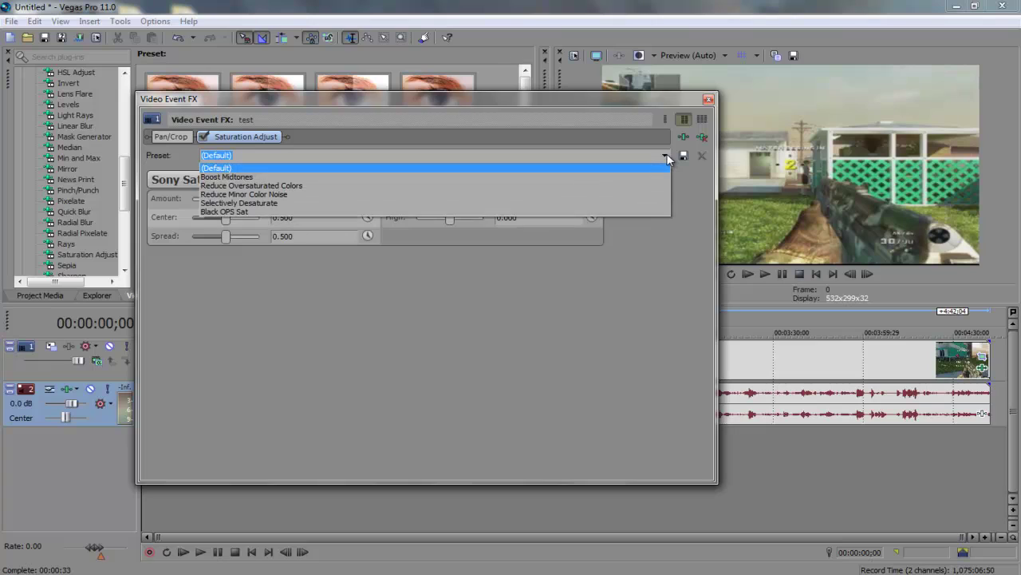
{"action": "left_click", "coordinate": [667, 157]}
{"action": "left_click", "coordinate": [666, 155]}
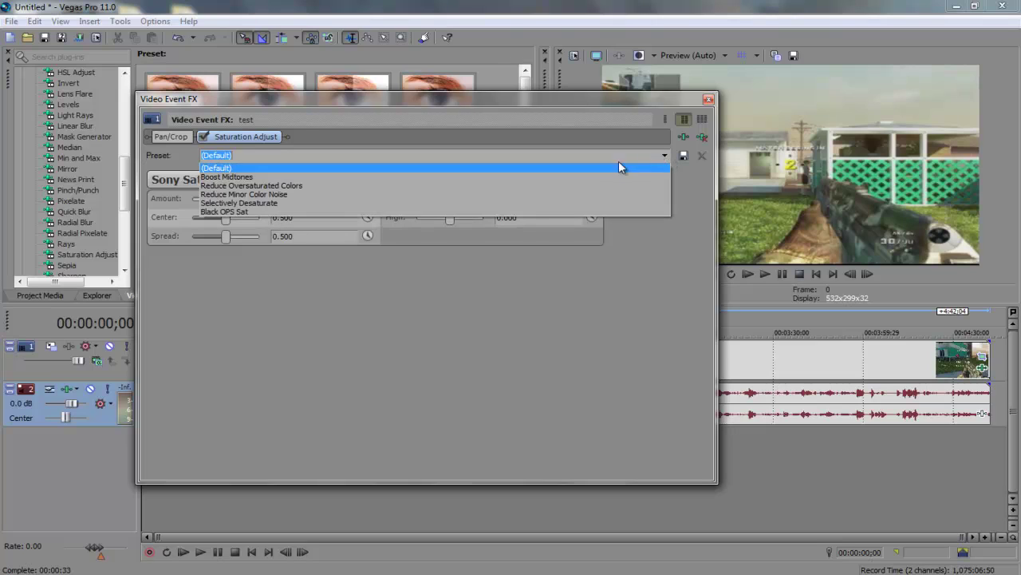
{"action": "left_click", "coordinate": [568, 212]}
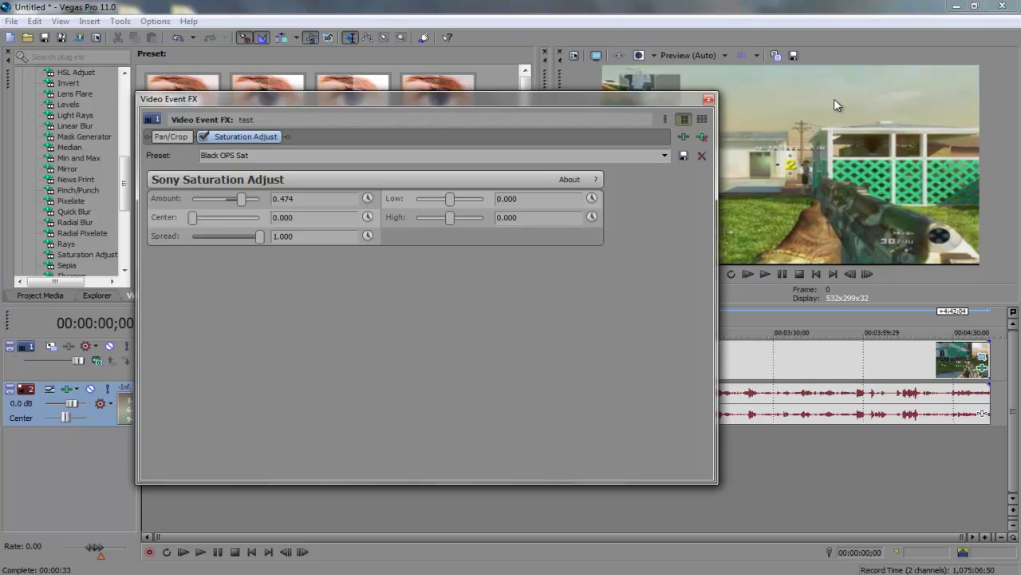
{"action": "left_click_drag", "start_coordinate": [686, 102], "coordinate": [641, 212]}
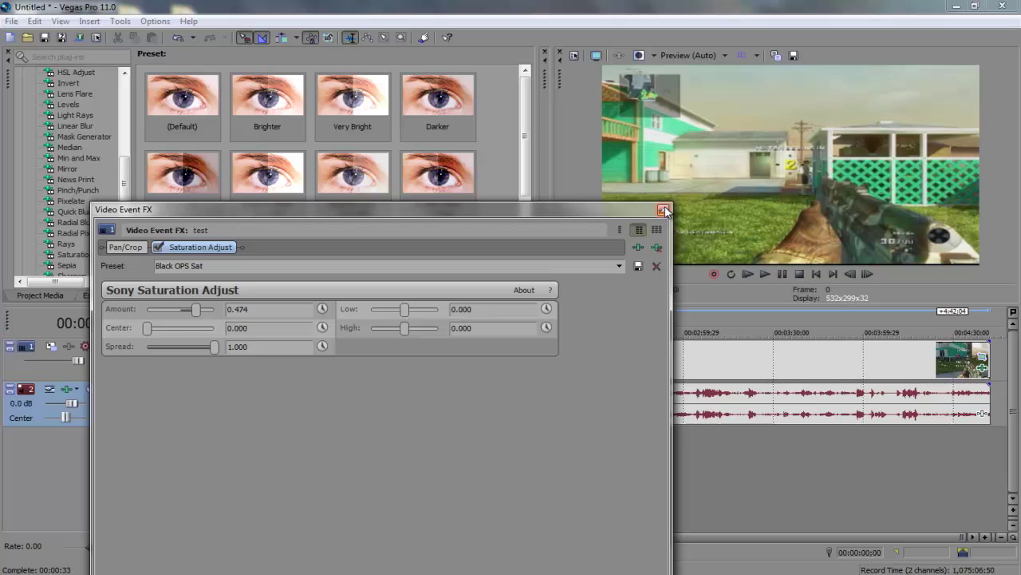
Add a Sharpen effect with the Black Ops preset (amount 0.653) to the test clip.
{"action": "left_click", "coordinate": [664, 211]}
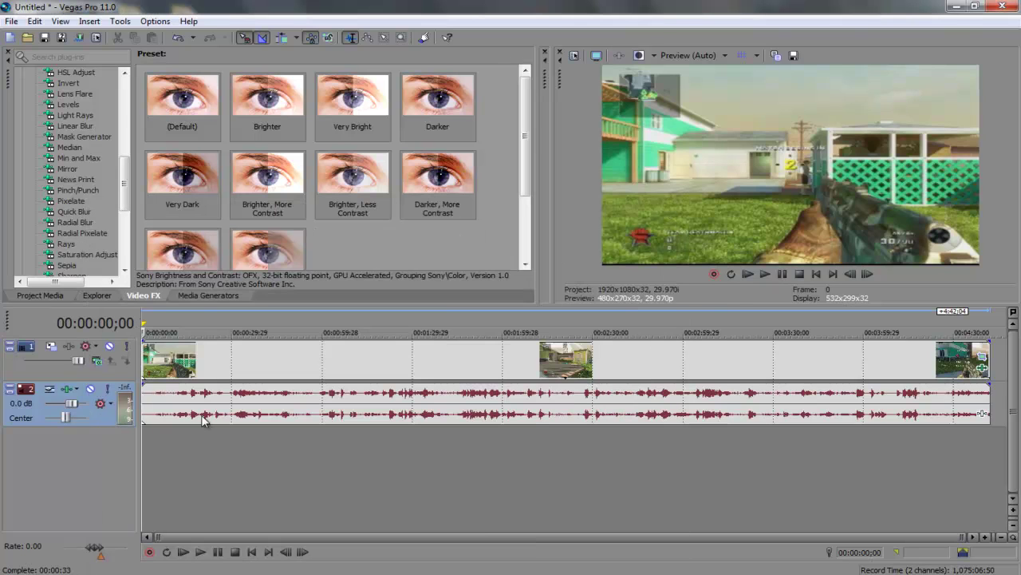
{"action": "left_click_drag", "start_coordinate": [124, 196], "coordinate": [121, 246]}
{"action": "scroll", "coordinate": [88, 200], "scroll_direction": "up", "scroll_amount": 3}
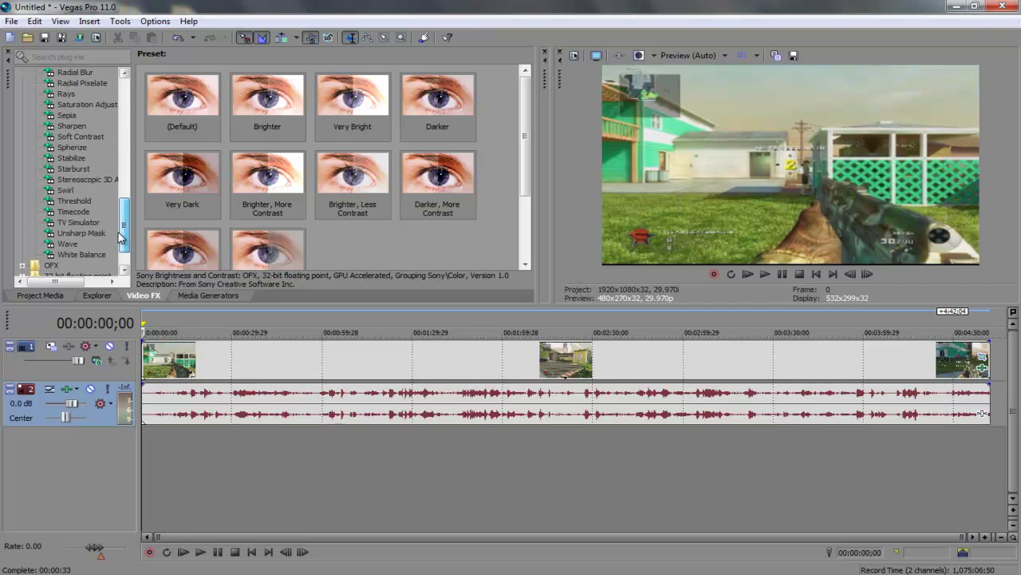
{"action": "left_click", "coordinate": [72, 148]}
{"action": "left_click_drag", "start_coordinate": [74, 150], "coordinate": [193, 301]}
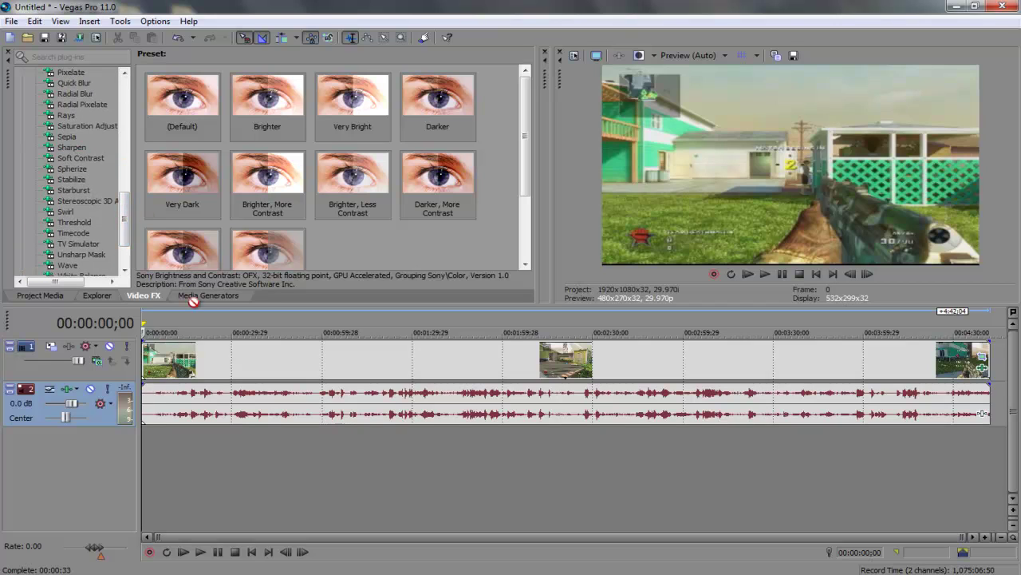
{"action": "left_click_drag", "start_coordinate": [227, 348], "coordinate": [227, 348]}
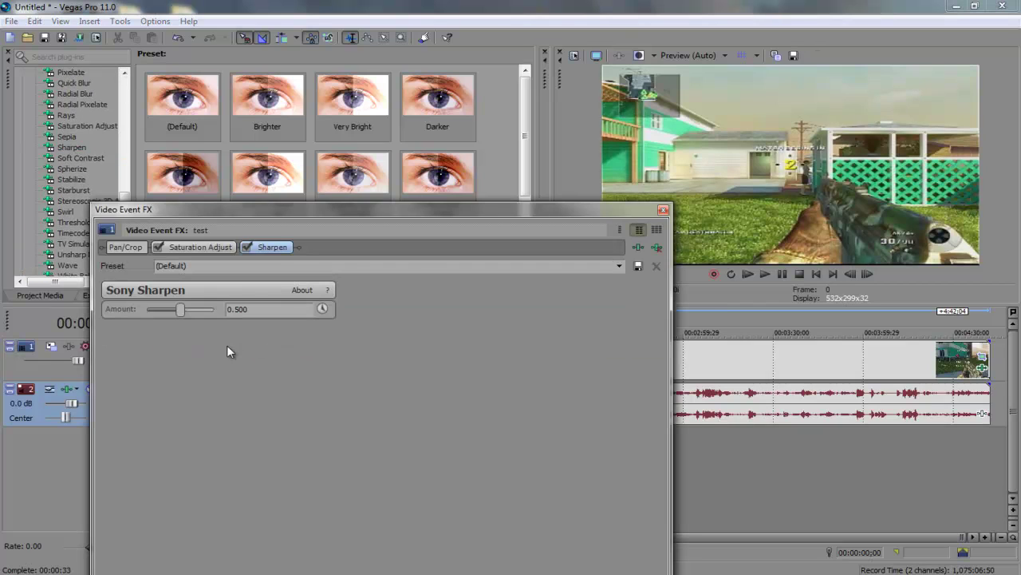
{"action": "left_click", "coordinate": [618, 267]}
{"action": "left_click", "coordinate": [590, 321]}
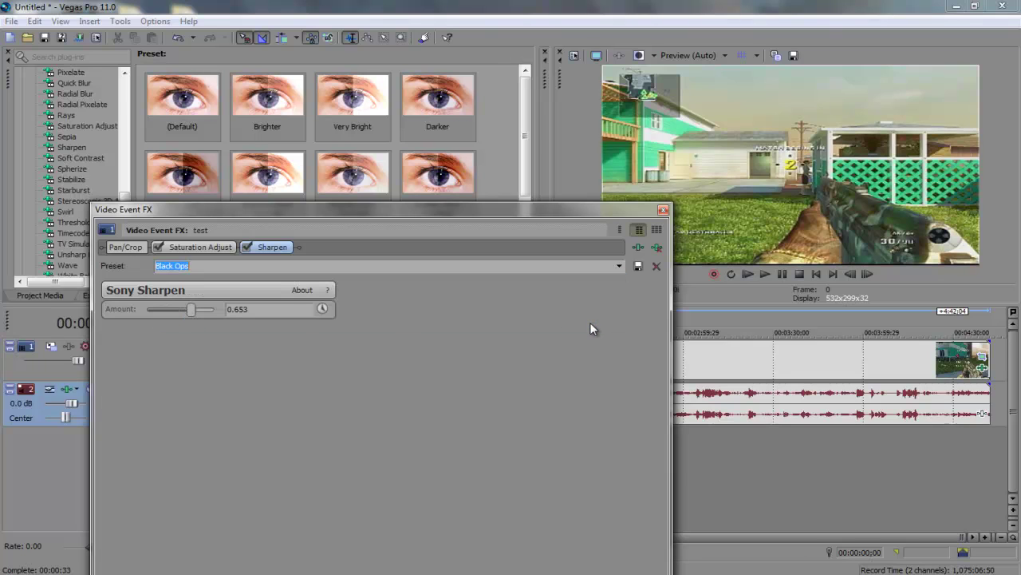
{"action": "left_click_drag", "start_coordinate": [366, 211], "coordinate": [338, 142]}
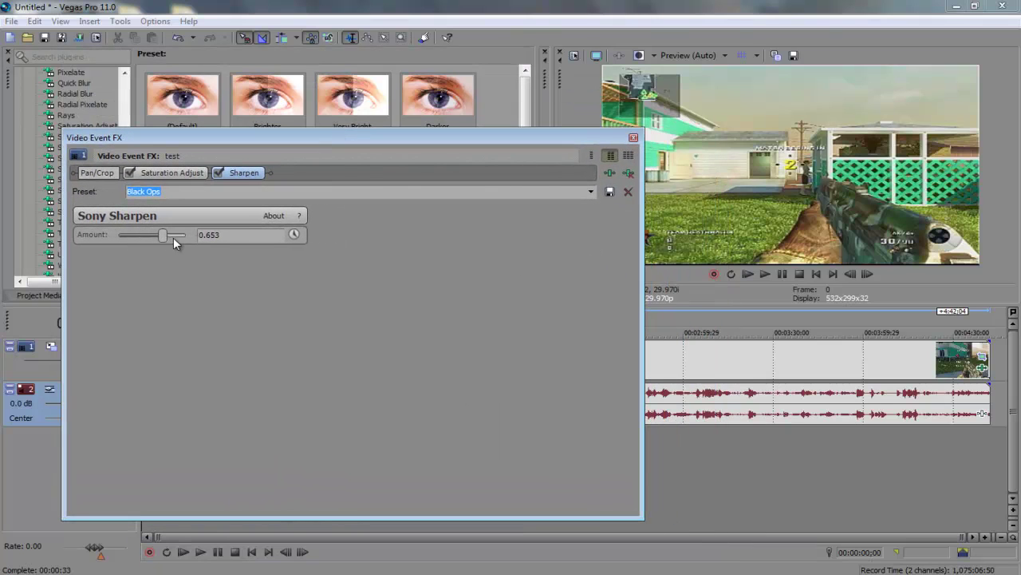
Toggle Sharpen and Saturation Adjust off and on to compare, then close the effects window.
{"action": "left_click", "coordinate": [218, 172]}
{"action": "left_click", "coordinate": [127, 175]}
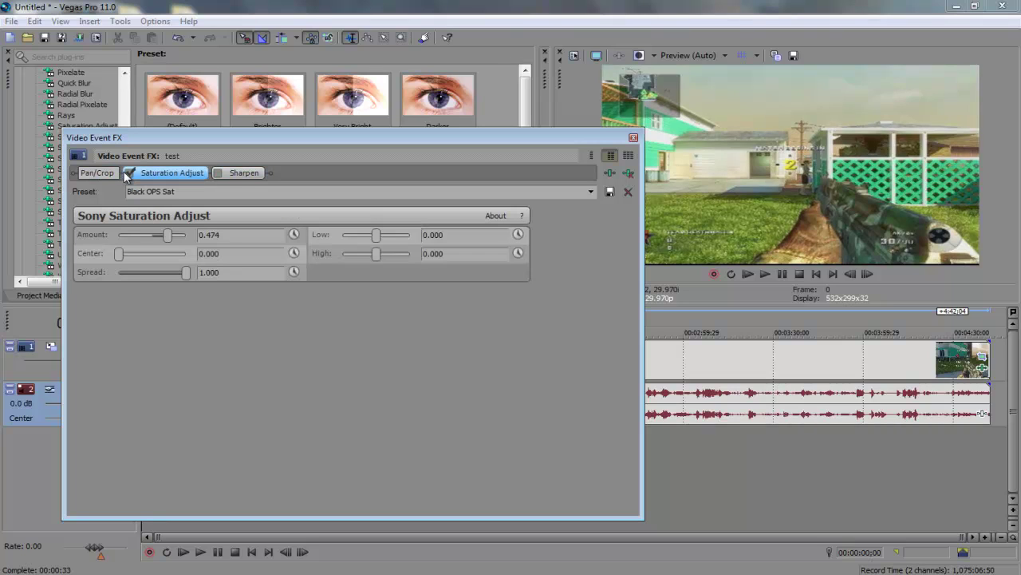
{"action": "left_click", "coordinate": [218, 173]}
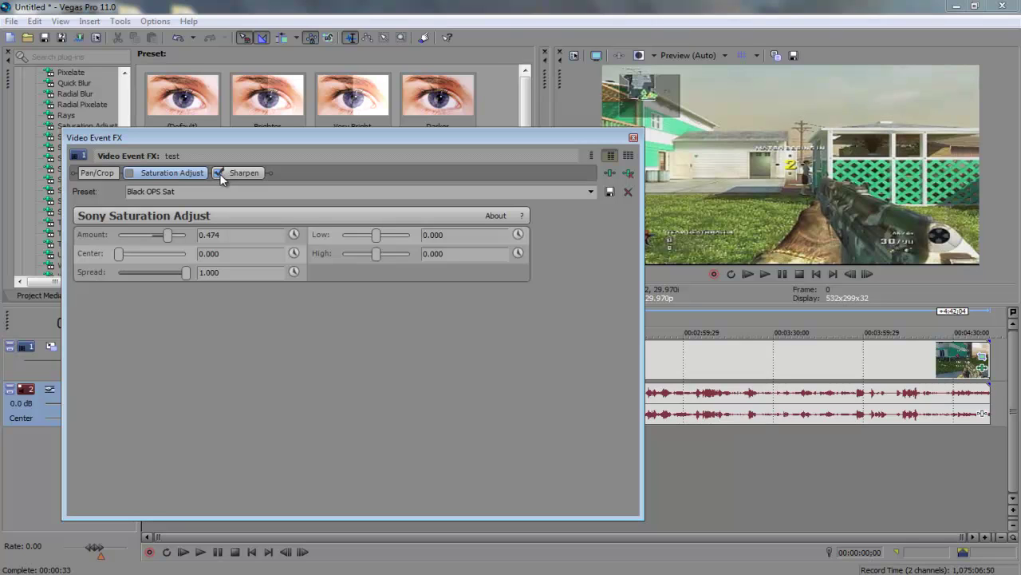
{"action": "left_click", "coordinate": [129, 173]}
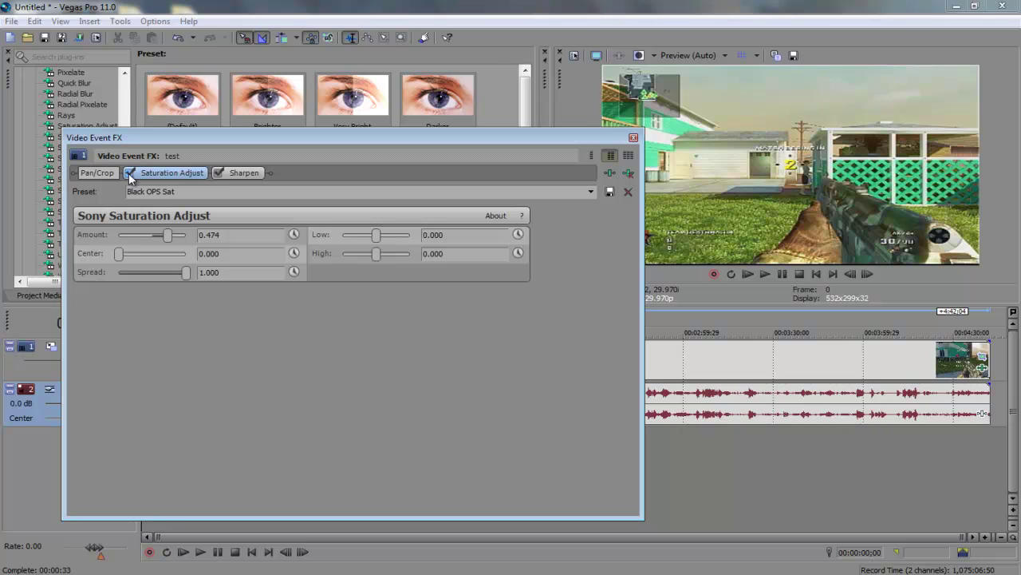
{"action": "left_click", "coordinate": [634, 139]}
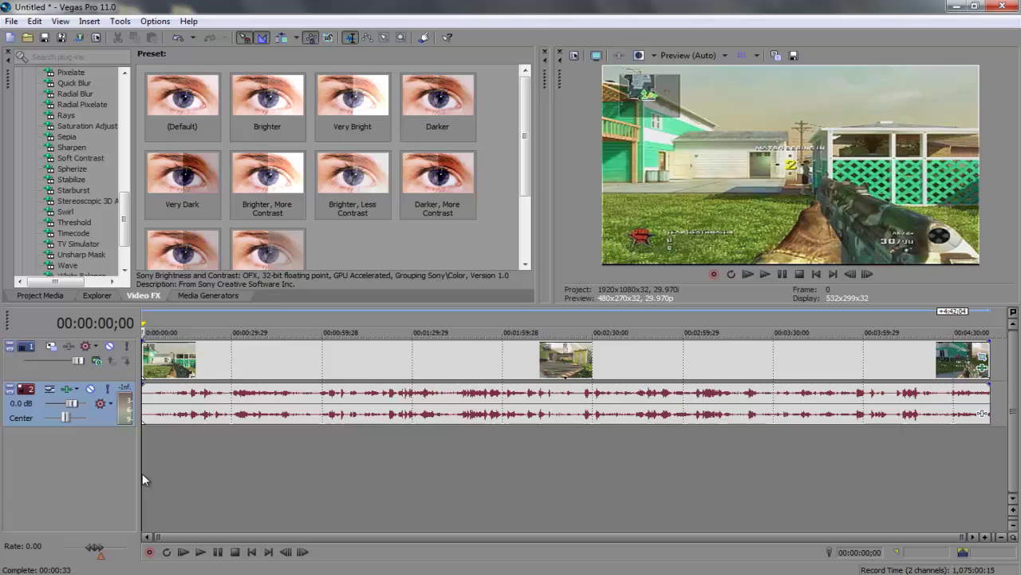
{"action": "left_click", "coordinate": [170, 469]}
{"action": "left_click_drag", "start_coordinate": [174, 469], "coordinate": [110, 466]}
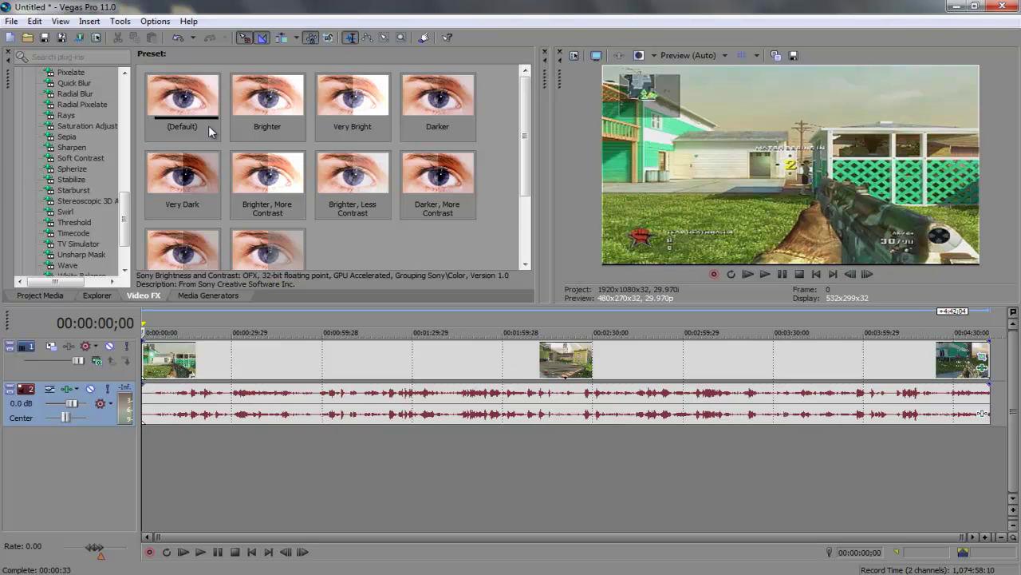
Open Project Properties and check the stereo, 48,000 Hz, 16-bit audio settings.
{"action": "left_click", "coordinate": [575, 58]}
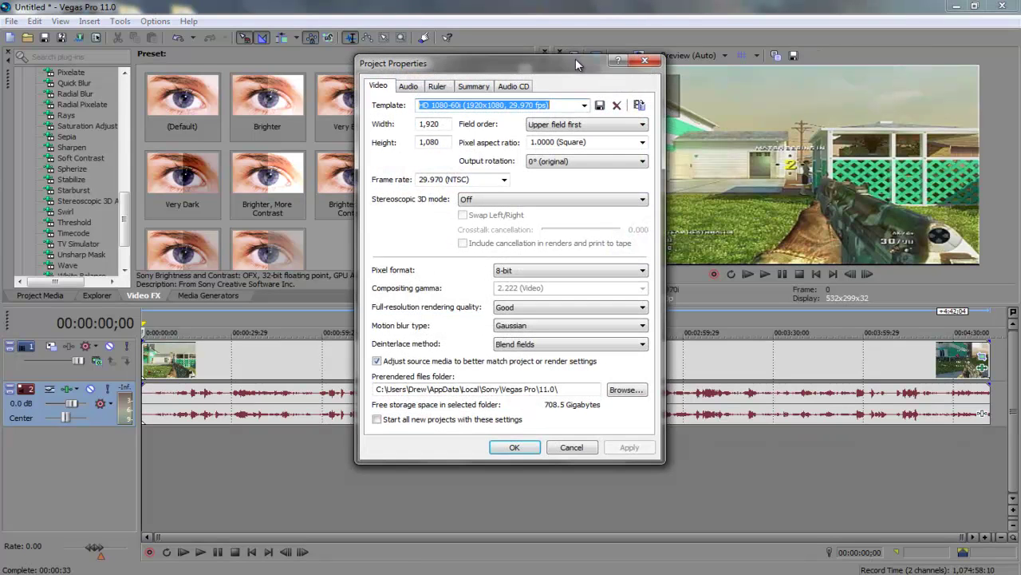
{"action": "left_click", "coordinate": [617, 63]}
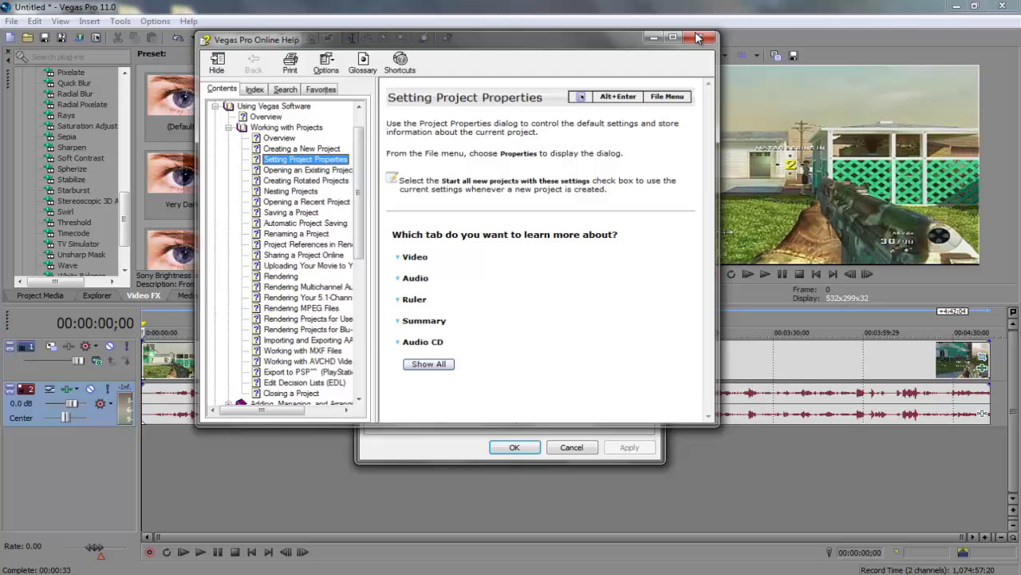
{"action": "left_click", "coordinate": [683, 37]}
{"action": "left_click", "coordinate": [647, 62]}
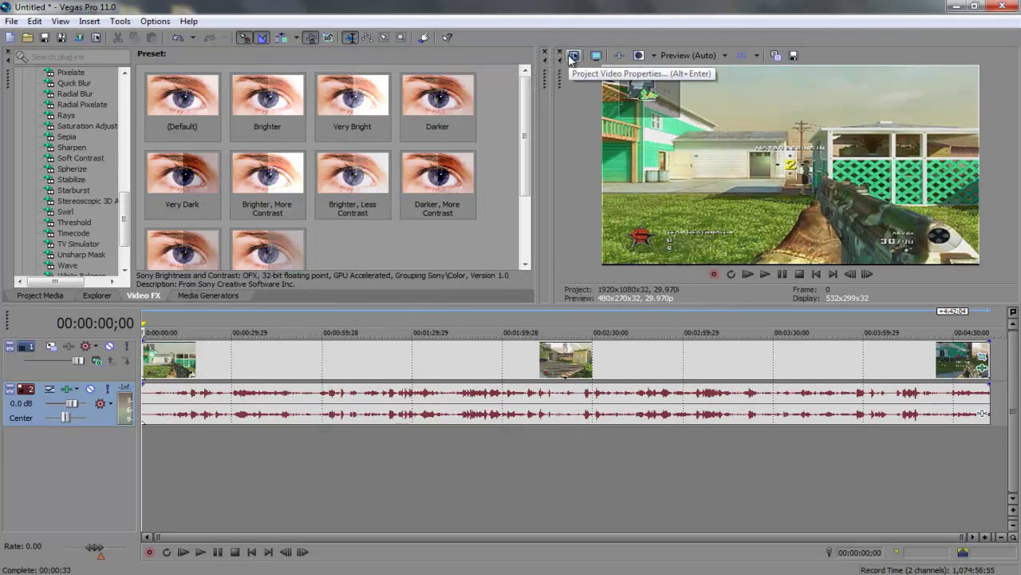
{"action": "left_click", "coordinate": [572, 59]}
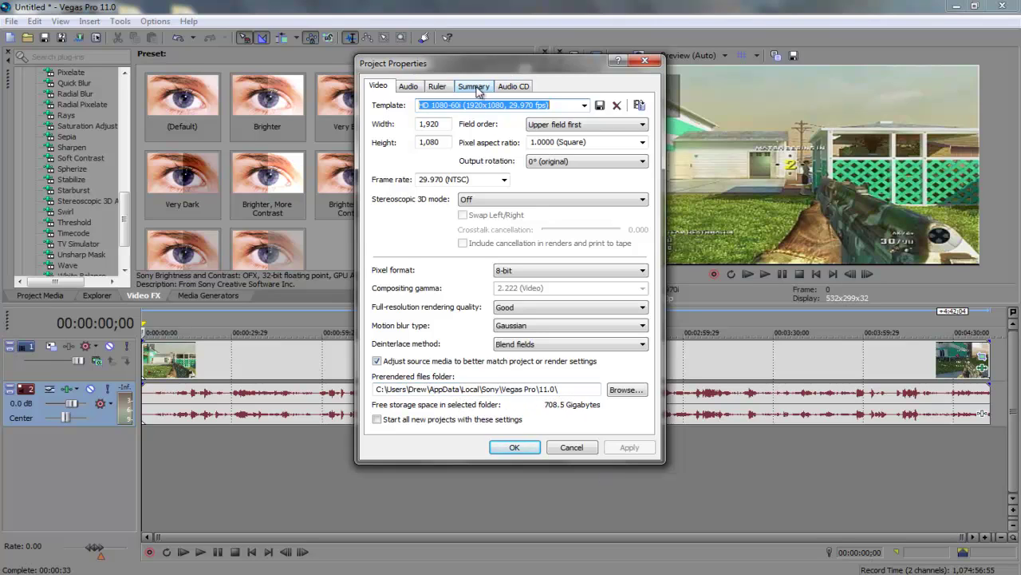
{"action": "left_click", "coordinate": [418, 90]}
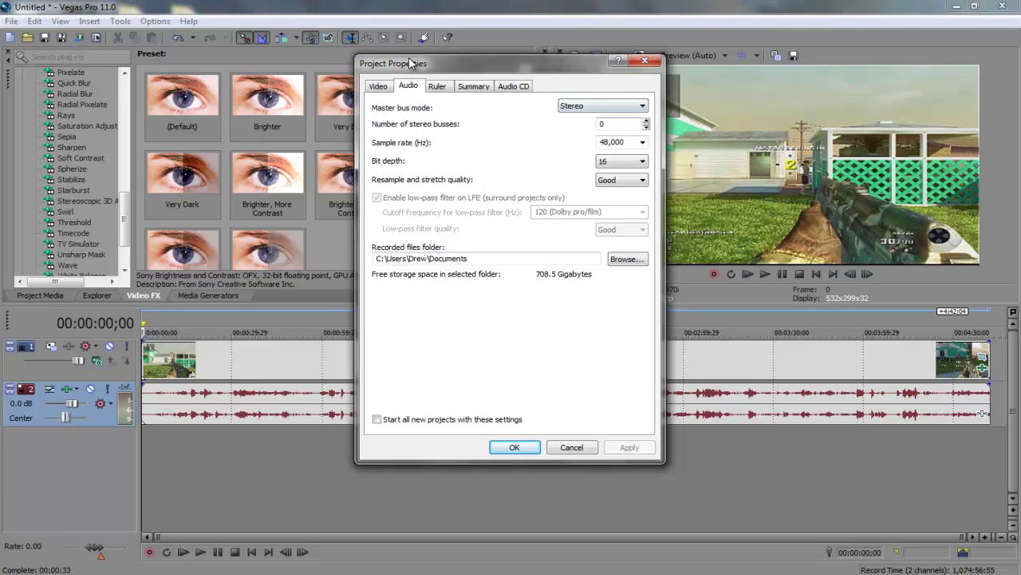
Review the Ruler, Summary, Audio CD, Audio and Video tabs, then accept the 1920x1080 29.970i properties.
{"action": "left_click", "coordinate": [437, 87]}
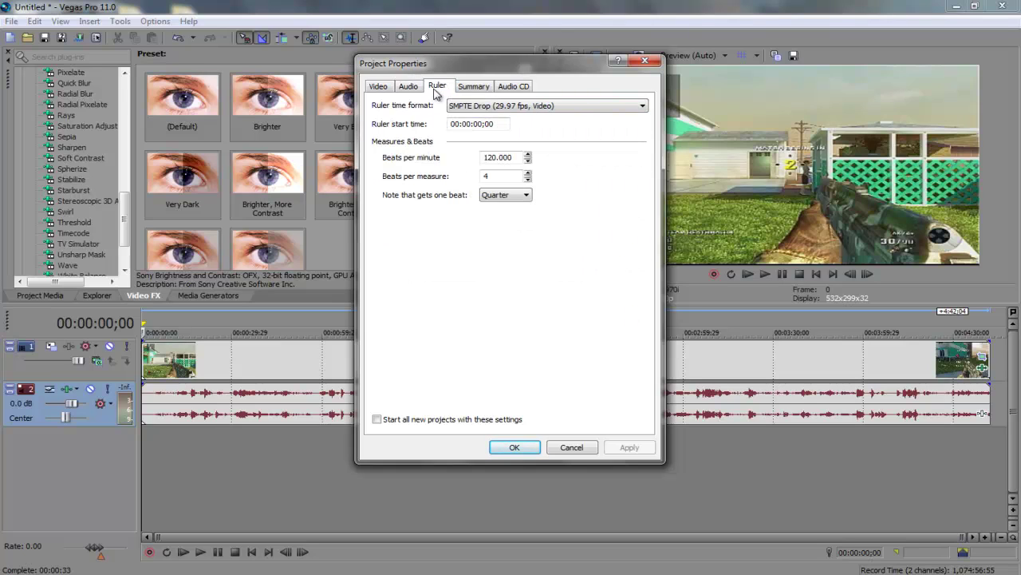
{"action": "left_click", "coordinate": [479, 88]}
{"action": "left_click", "coordinate": [517, 87]}
{"action": "left_click", "coordinate": [470, 87]}
{"action": "left_click", "coordinate": [436, 88]}
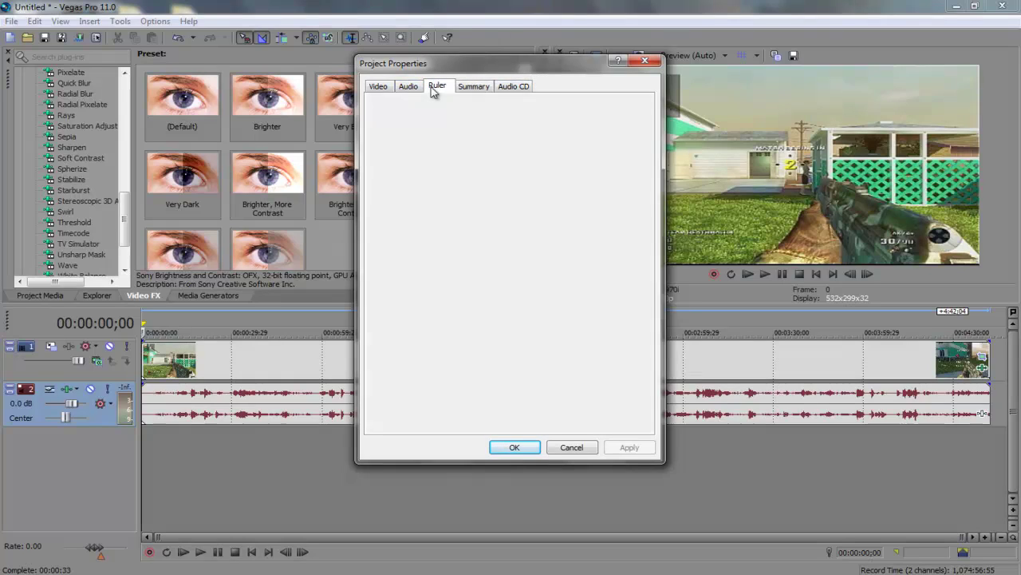
{"action": "left_click", "coordinate": [407, 87]}
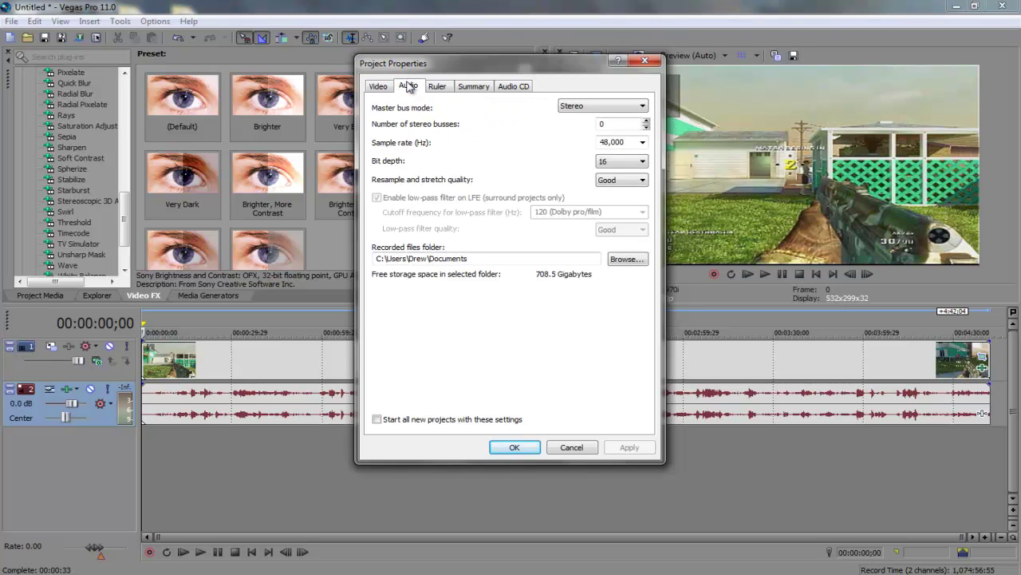
{"action": "left_click", "coordinate": [388, 88]}
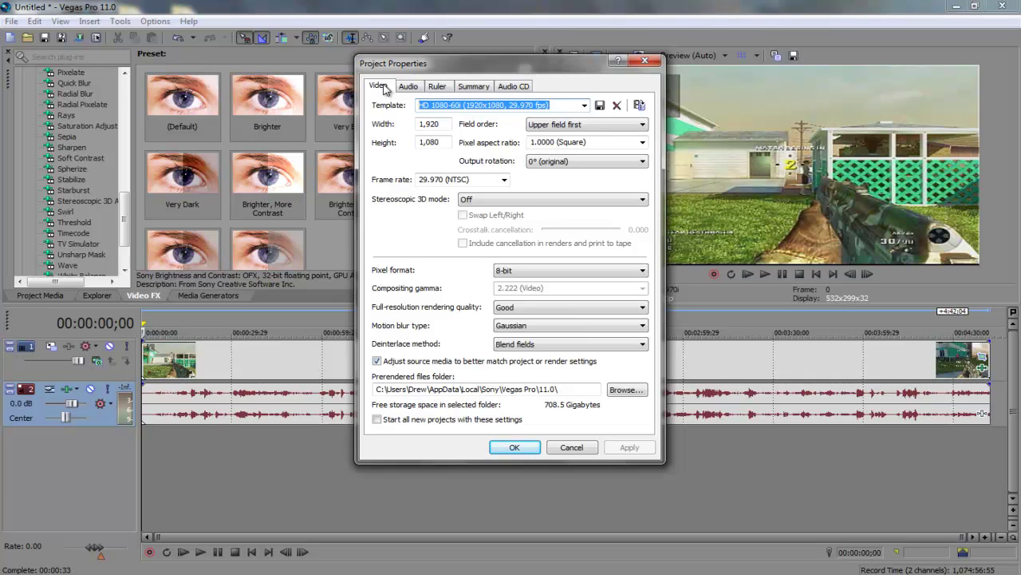
{"action": "left_click", "coordinate": [407, 86]}
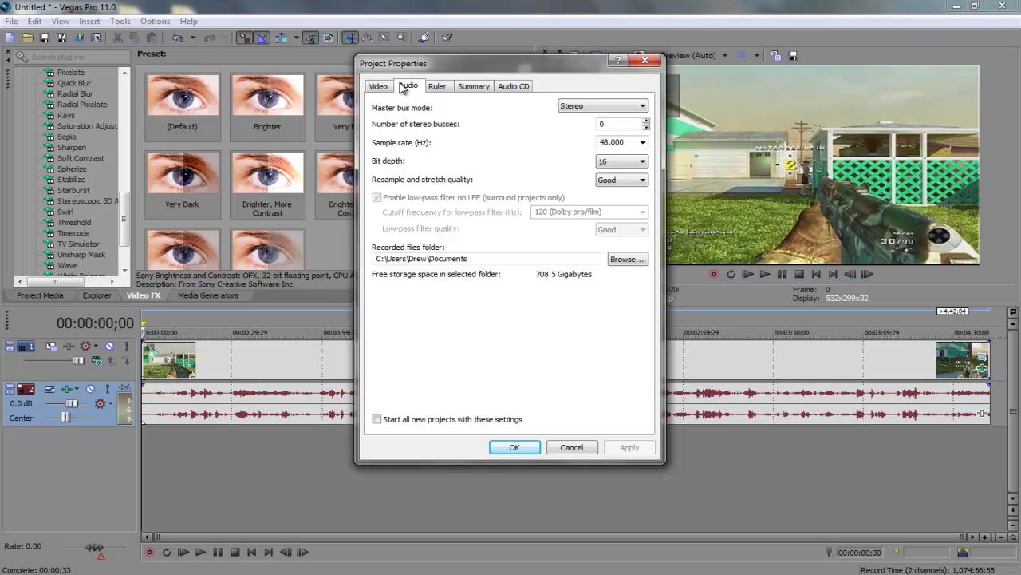
{"action": "left_click", "coordinate": [437, 86]}
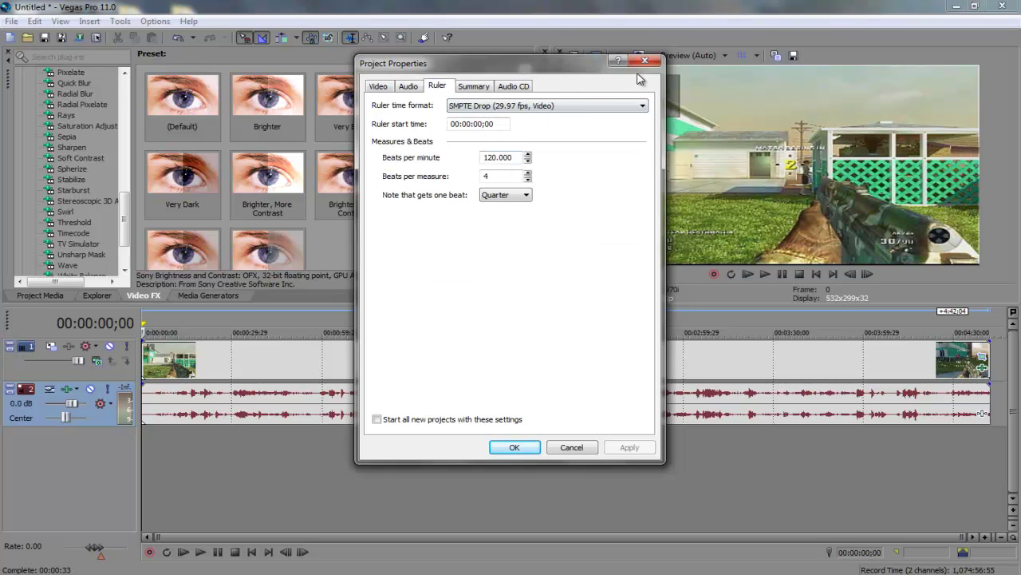
{"action": "left_click", "coordinate": [513, 446]}
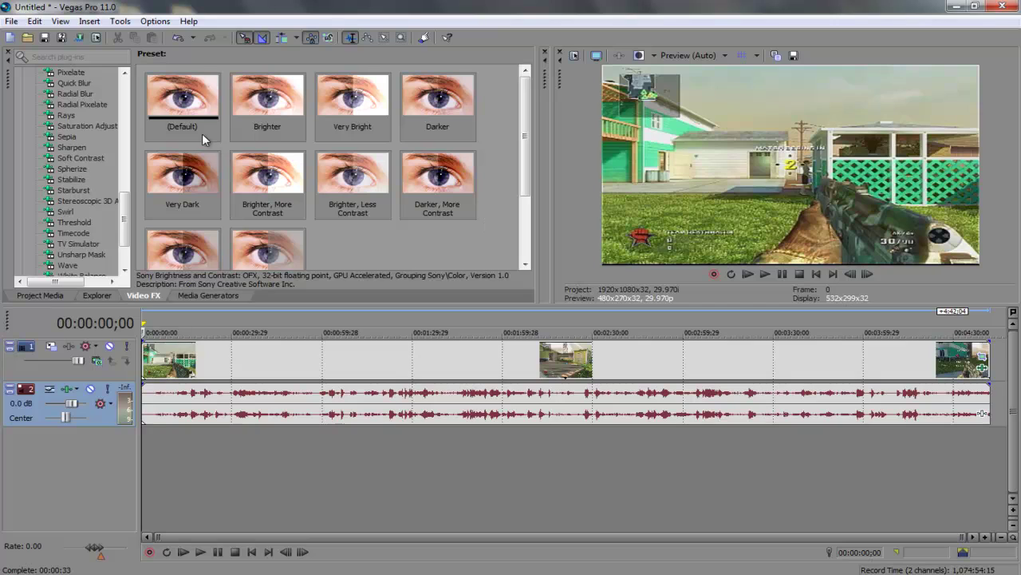
Open Render As from the File menu and select the Youtube HD Widescreen WMV template.
{"action": "left_click", "coordinate": [11, 22]}
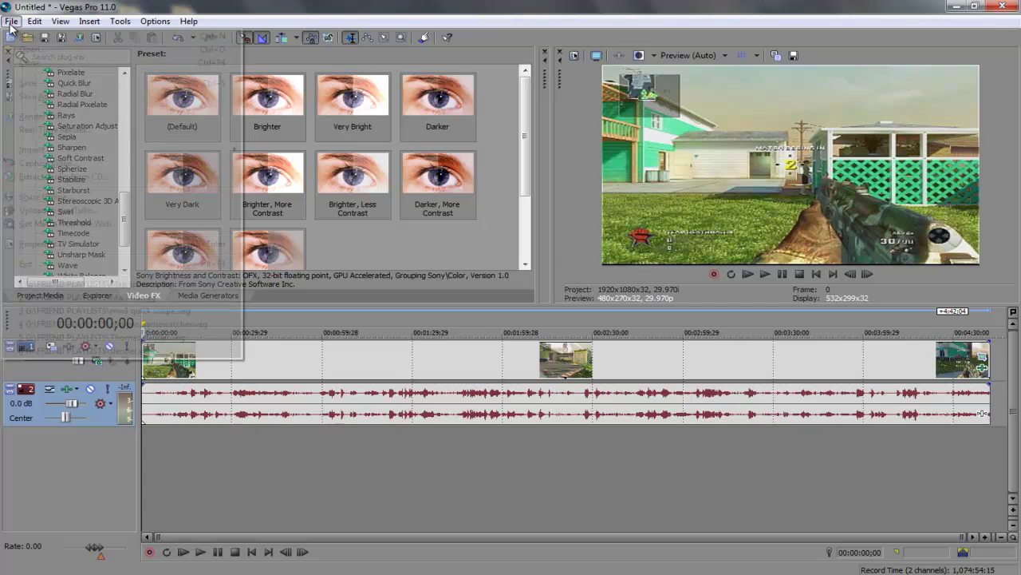
{"action": "left_click", "coordinate": [40, 116]}
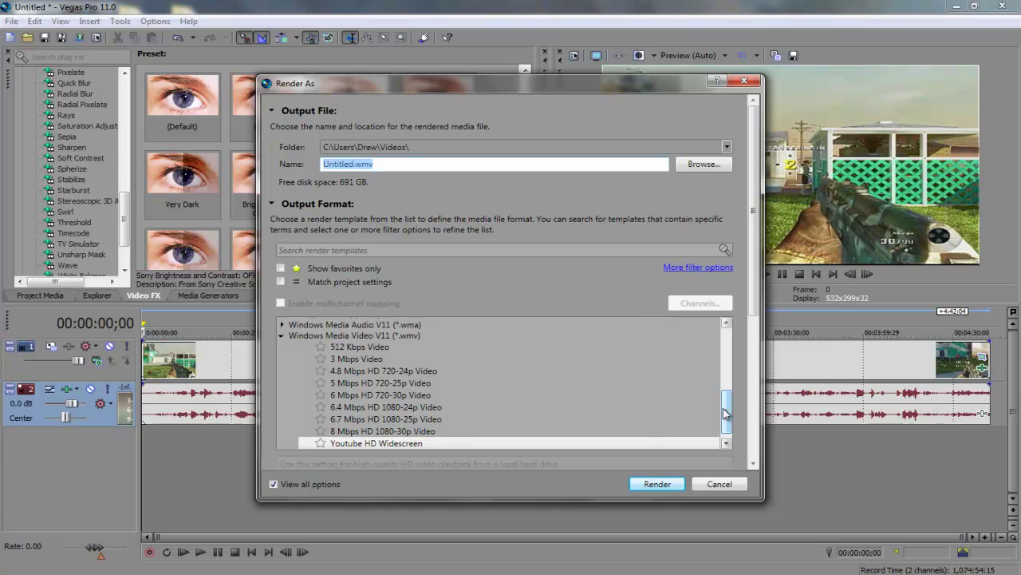
{"action": "left_click_drag", "start_coordinate": [727, 417], "coordinate": [731, 431]}
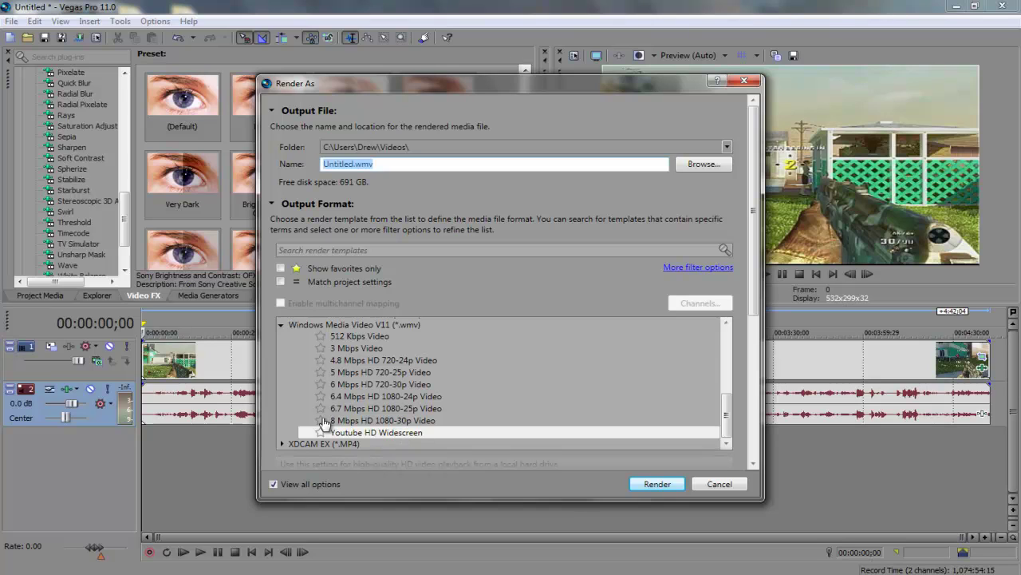
{"action": "left_click", "coordinate": [374, 431]}
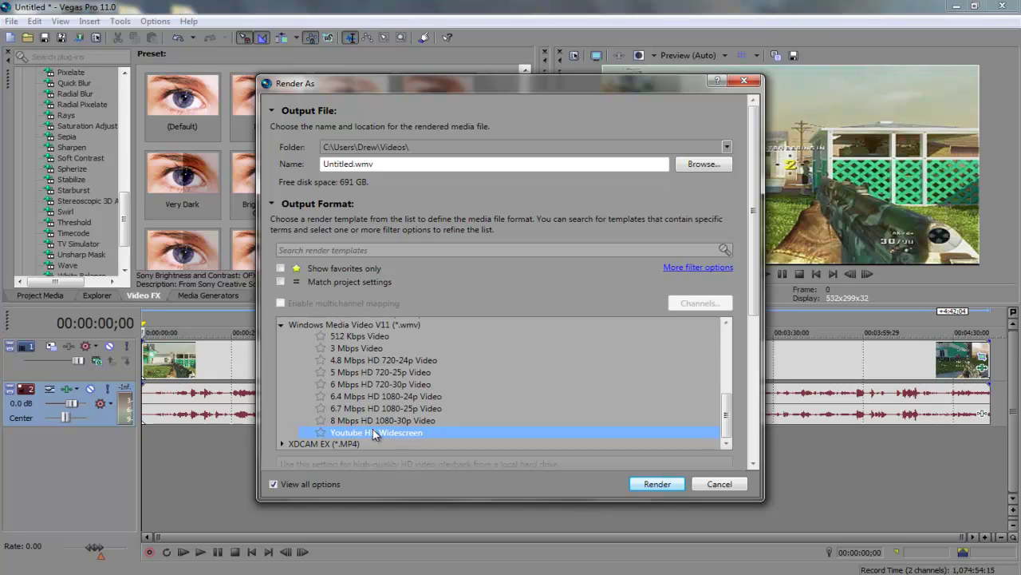
{"action": "right_click", "coordinate": [375, 433]}
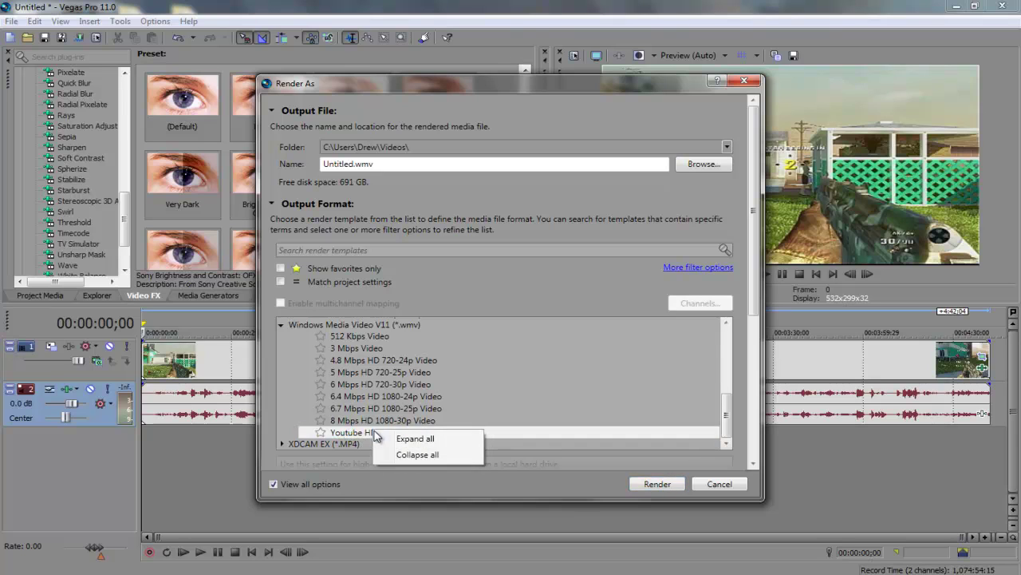
{"action": "left_click", "coordinate": [332, 436]}
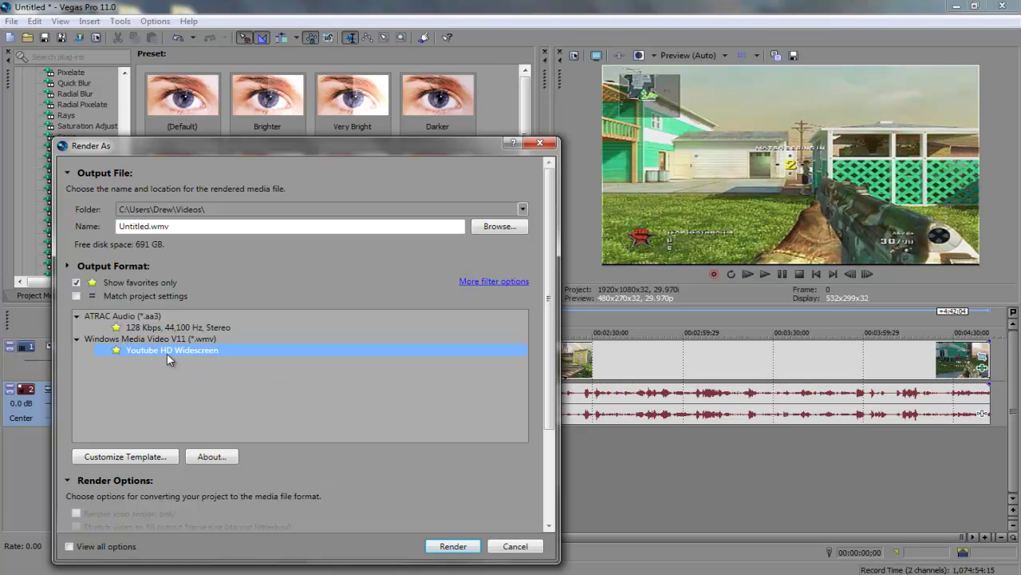
Inspect the Youtube HD Widescreen template's 1280x720, 6 Mbps settings tabs, then close both dialogs.
{"action": "left_click", "coordinate": [155, 457]}
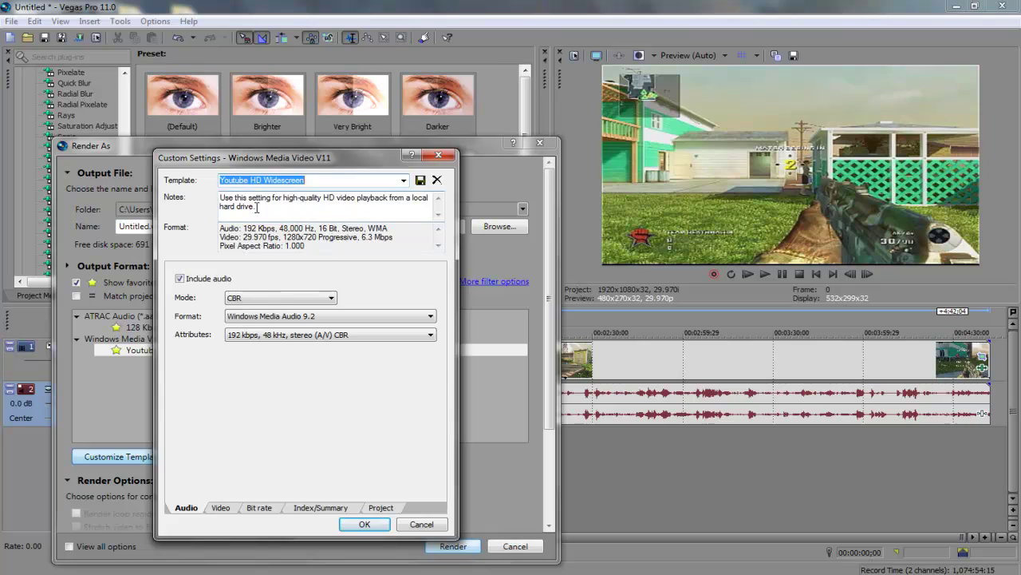
{"action": "left_click", "coordinate": [215, 509]}
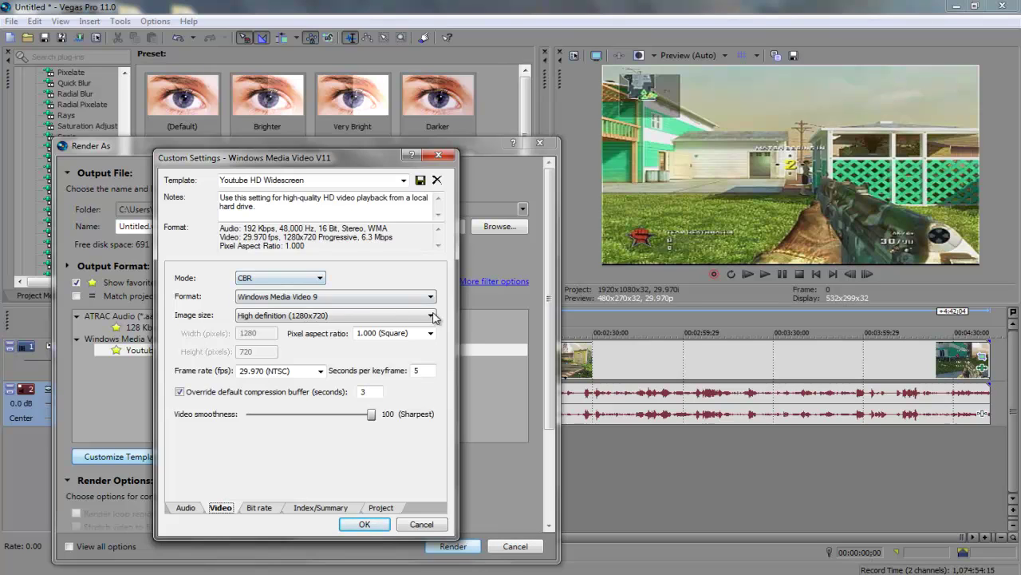
{"action": "left_click", "coordinate": [262, 508]}
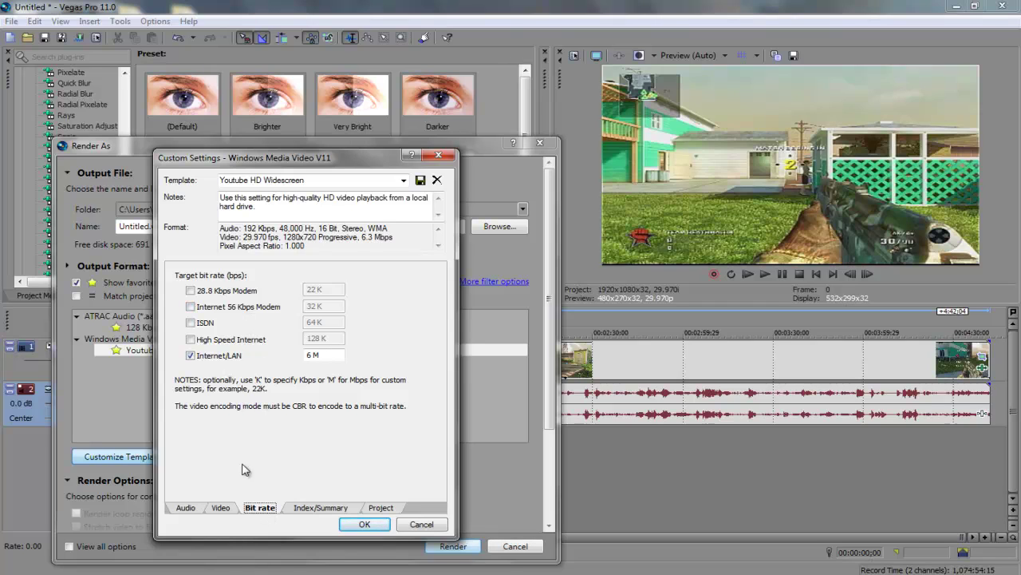
{"action": "left_click", "coordinate": [311, 508]}
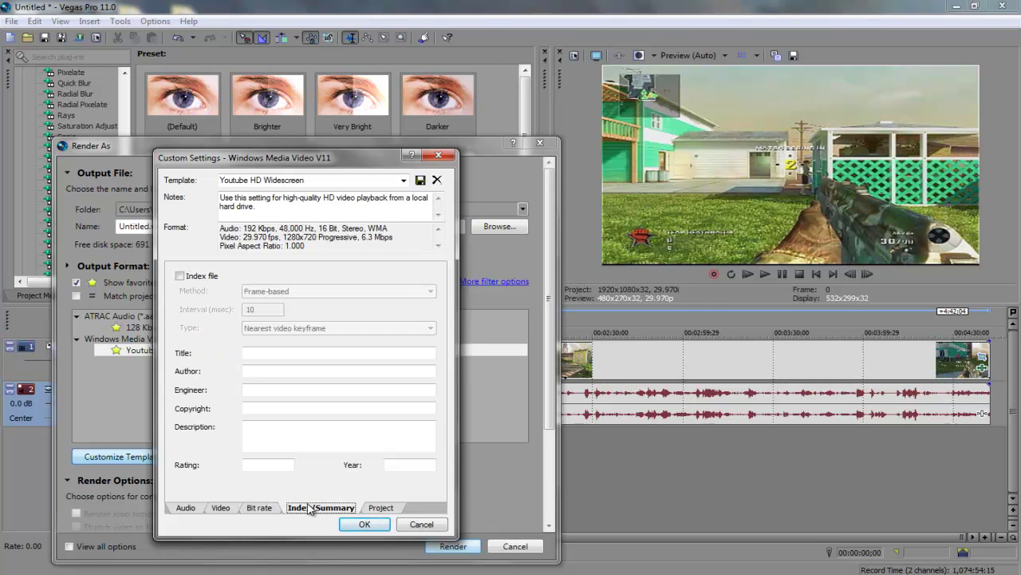
{"action": "left_click", "coordinate": [378, 508]}
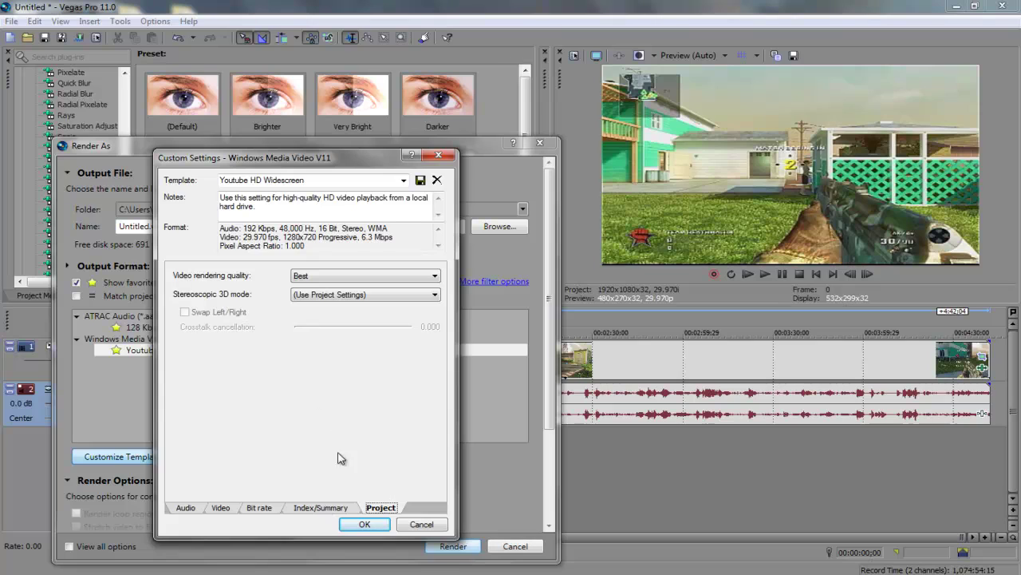
{"action": "left_click", "coordinate": [188, 509]}
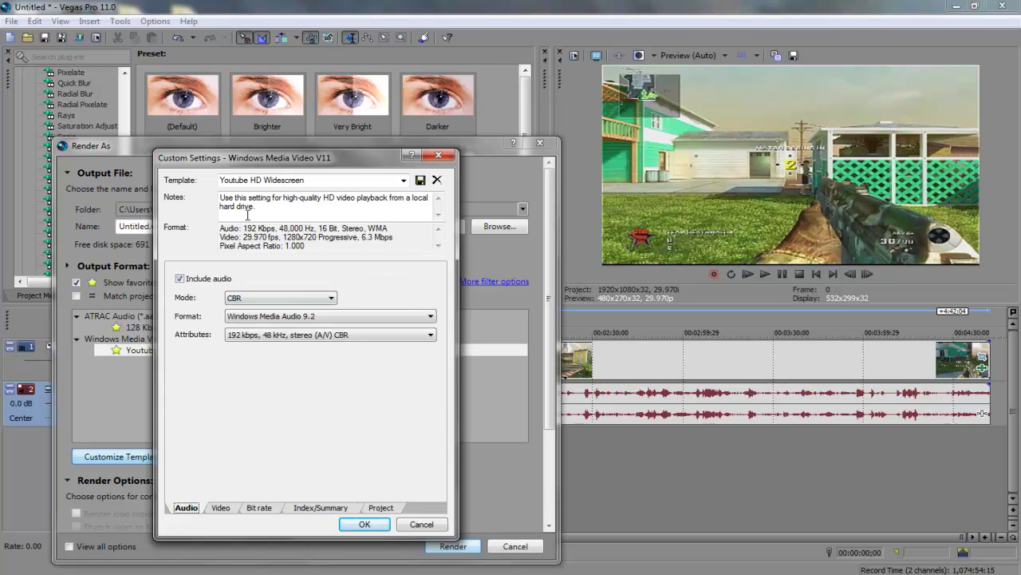
{"action": "left_click", "coordinate": [221, 509]}
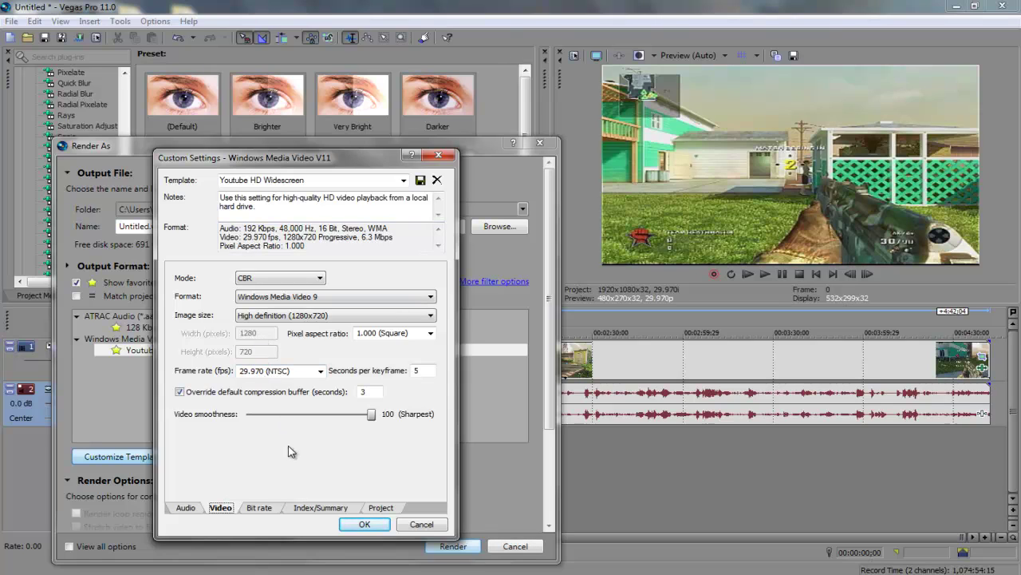
{"action": "left_click", "coordinate": [259, 509]}
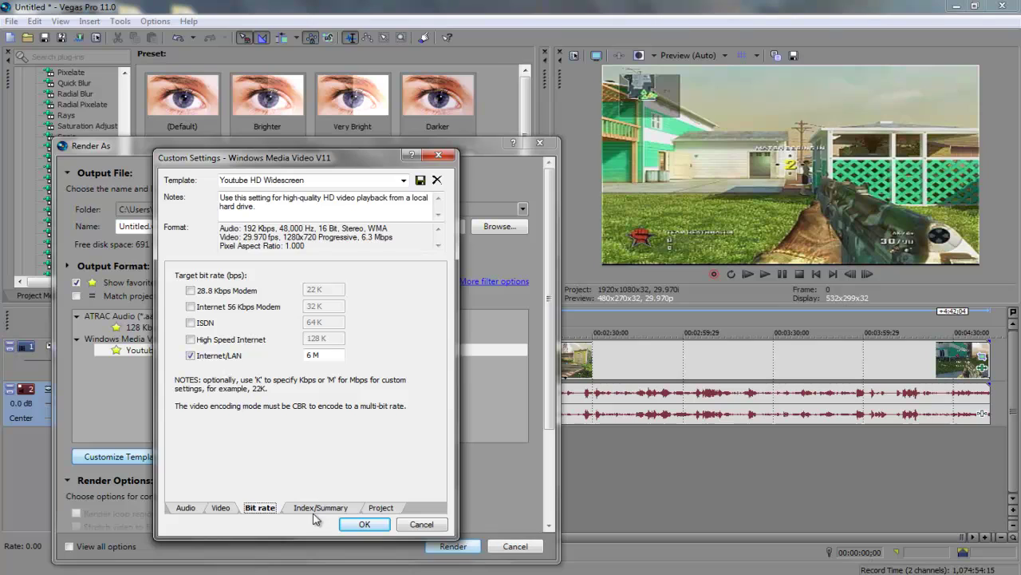
{"action": "left_click", "coordinate": [397, 509]}
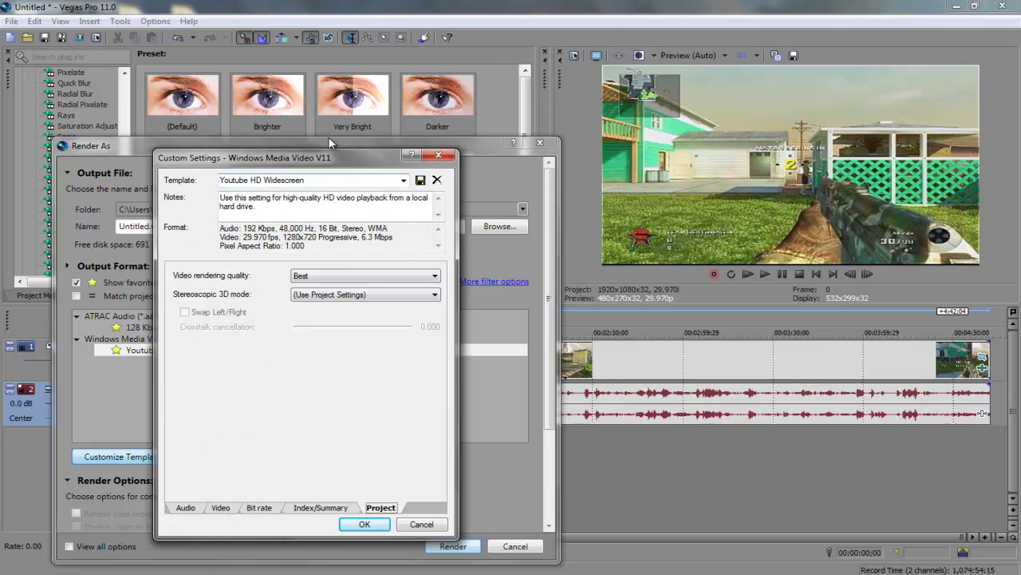
{"action": "left_click", "coordinate": [441, 159]}
{"action": "key", "text": "Escape"}
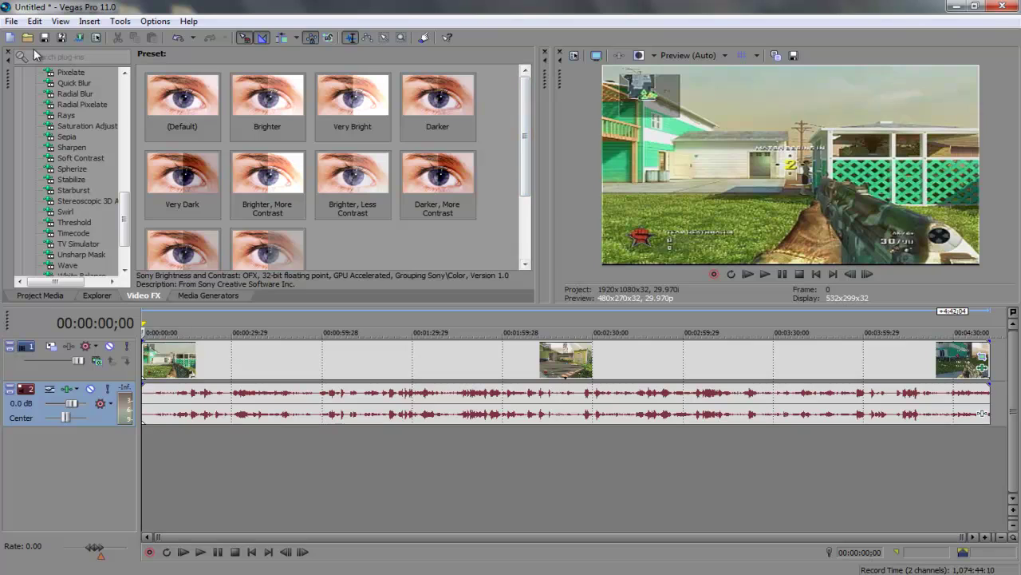